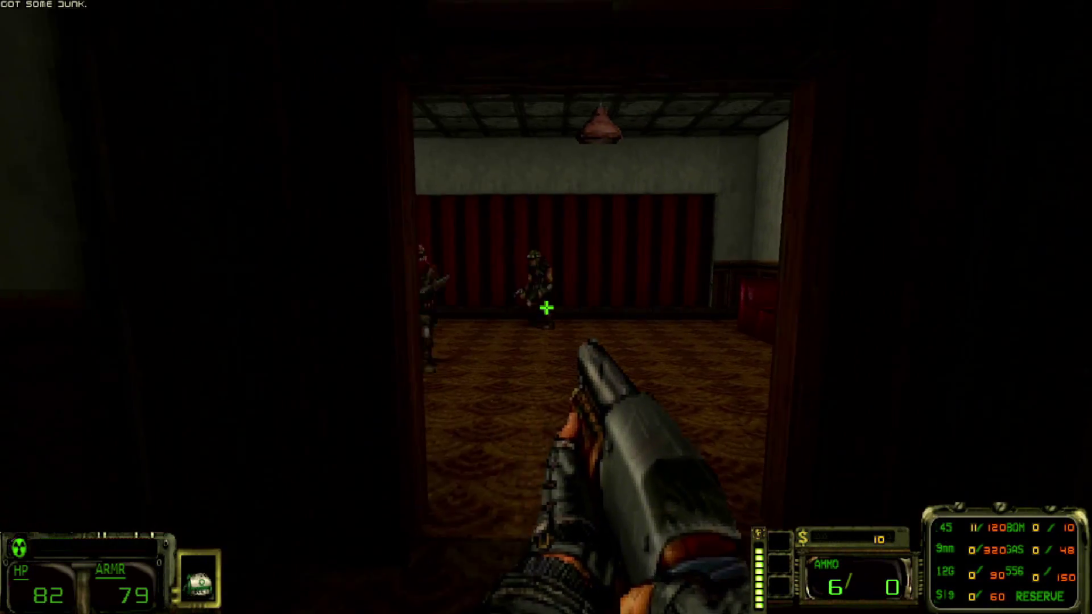
Clear the enemies in the bar room and grab the shotgun.
click(546, 307)
click(546, 307)
key(s)
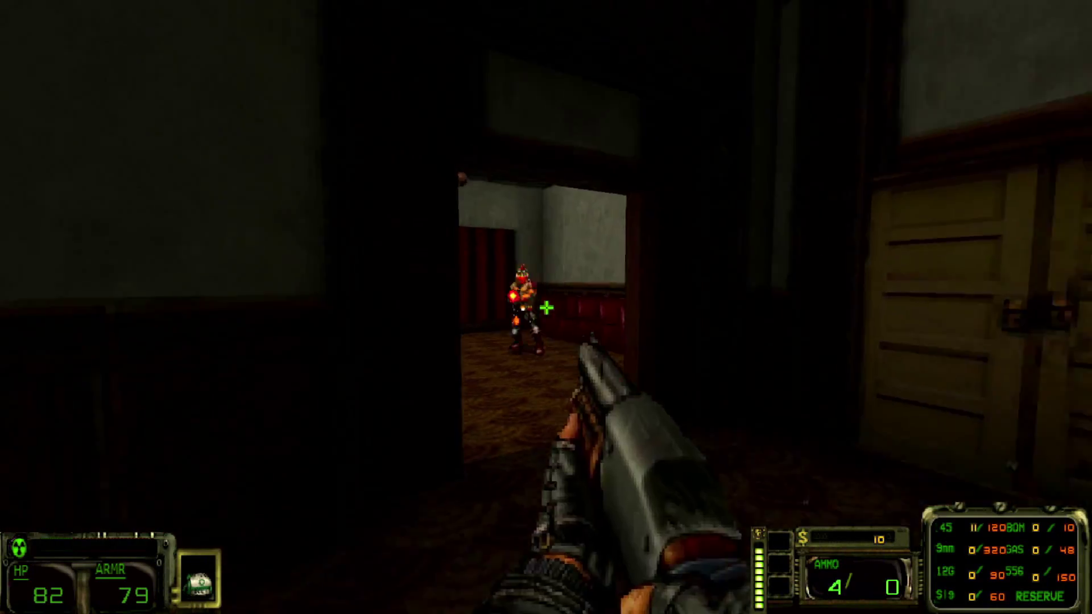
click(546, 308)
click(545, 308)
key(w)
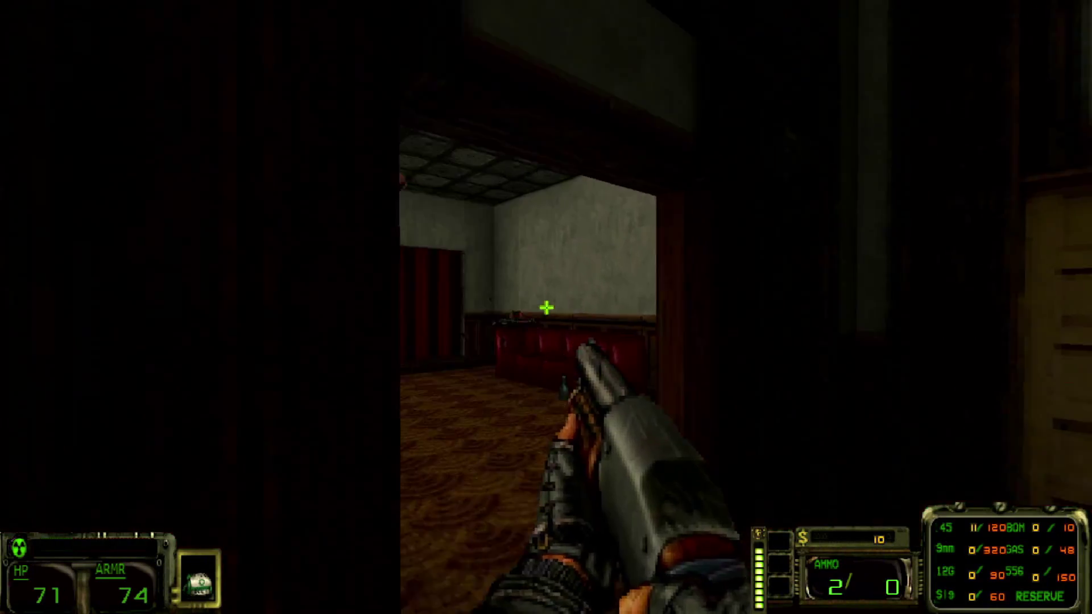
Open the office portrait secret, take the alcove's shotgun shells, and hit the red switch.
key(w)
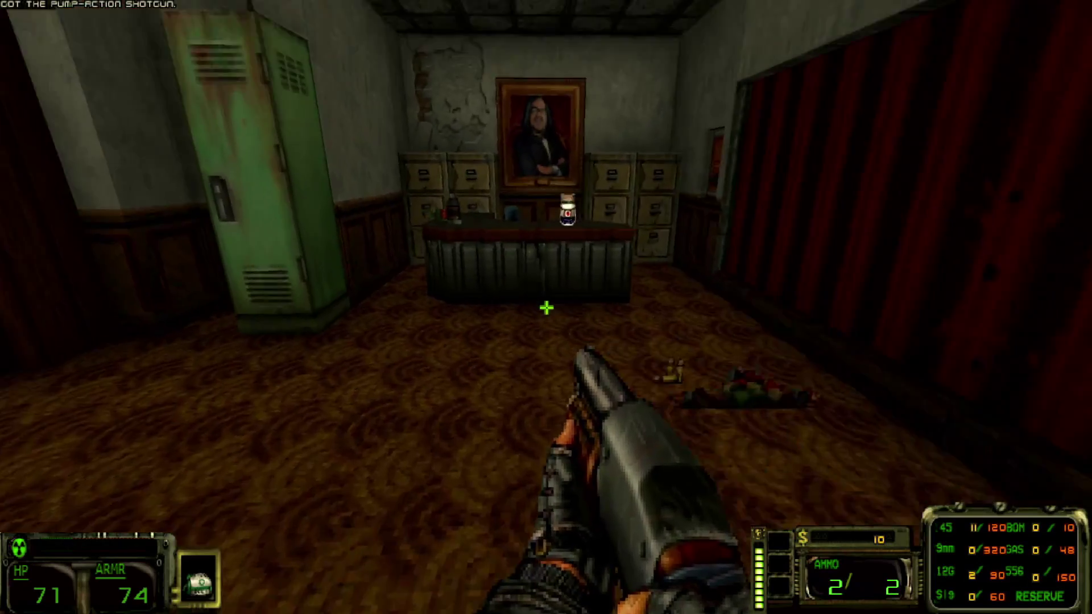
key(s)
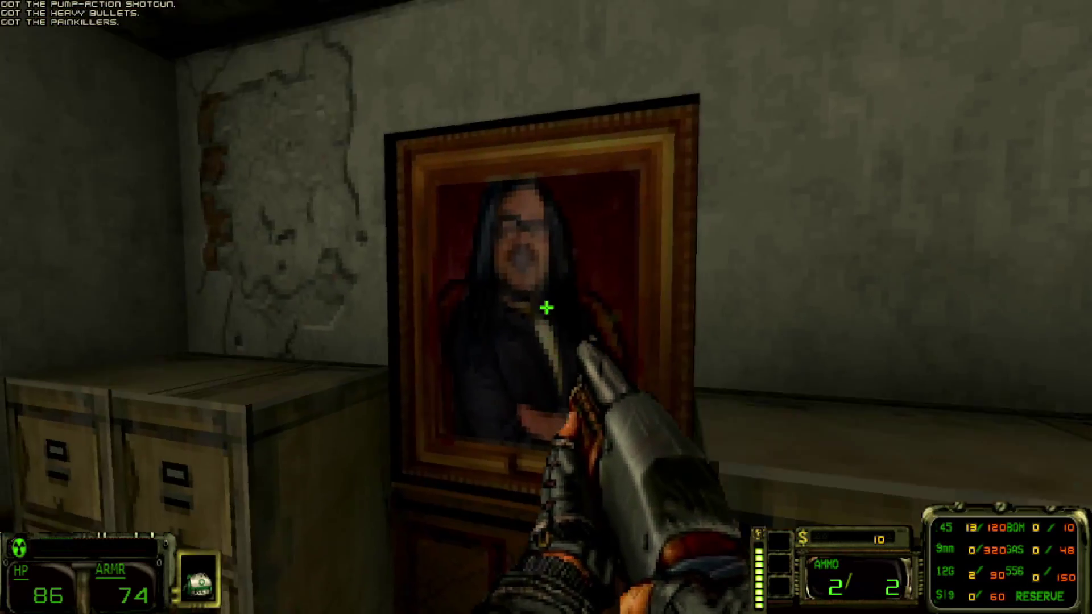
key(w)
key(e)
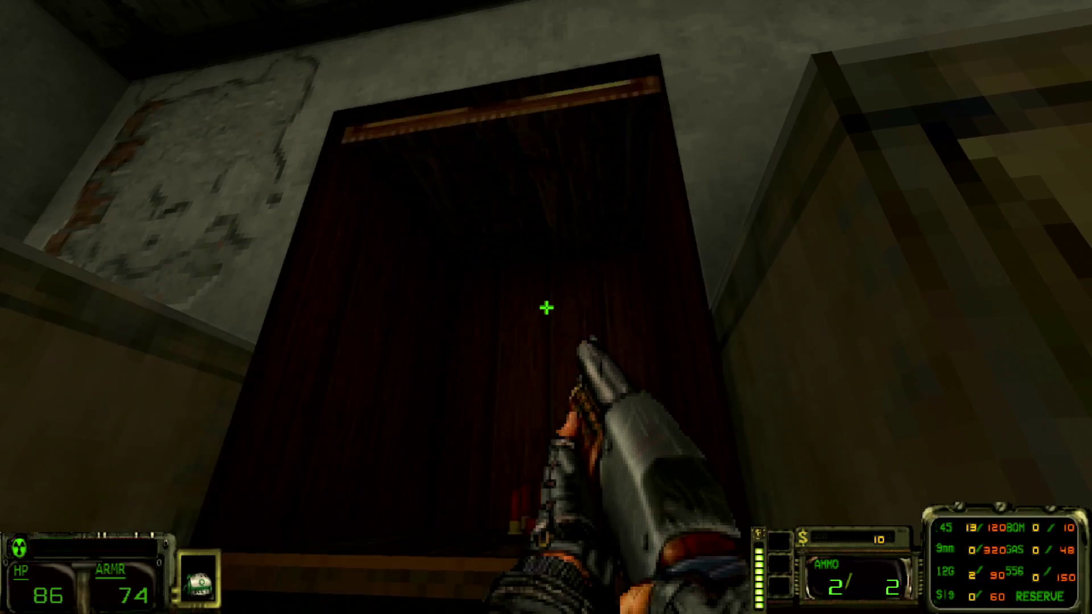
key(space)
key(w)
key(w)
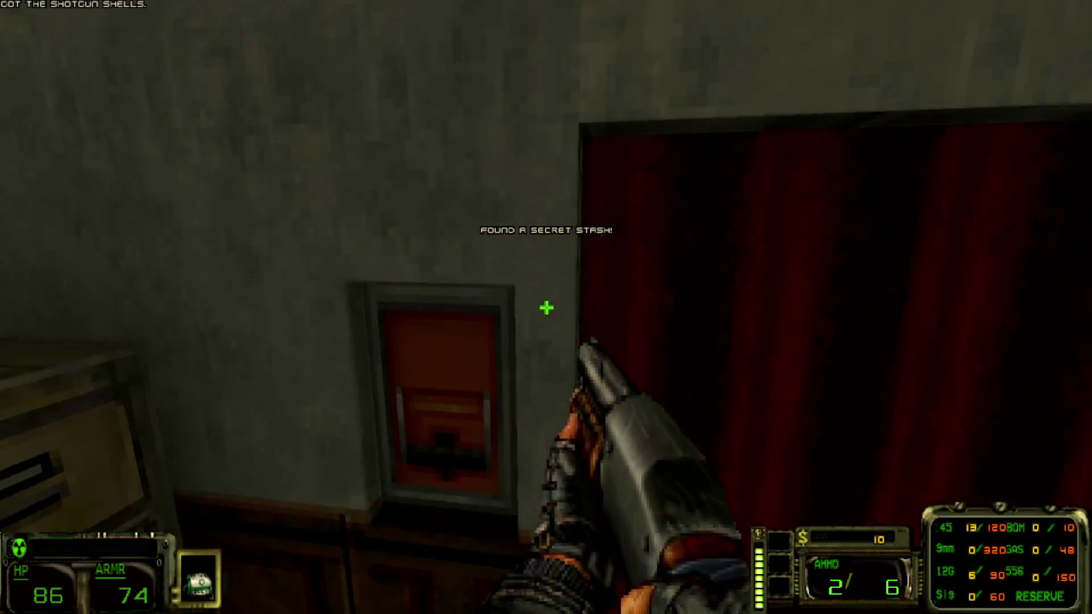
key(e)
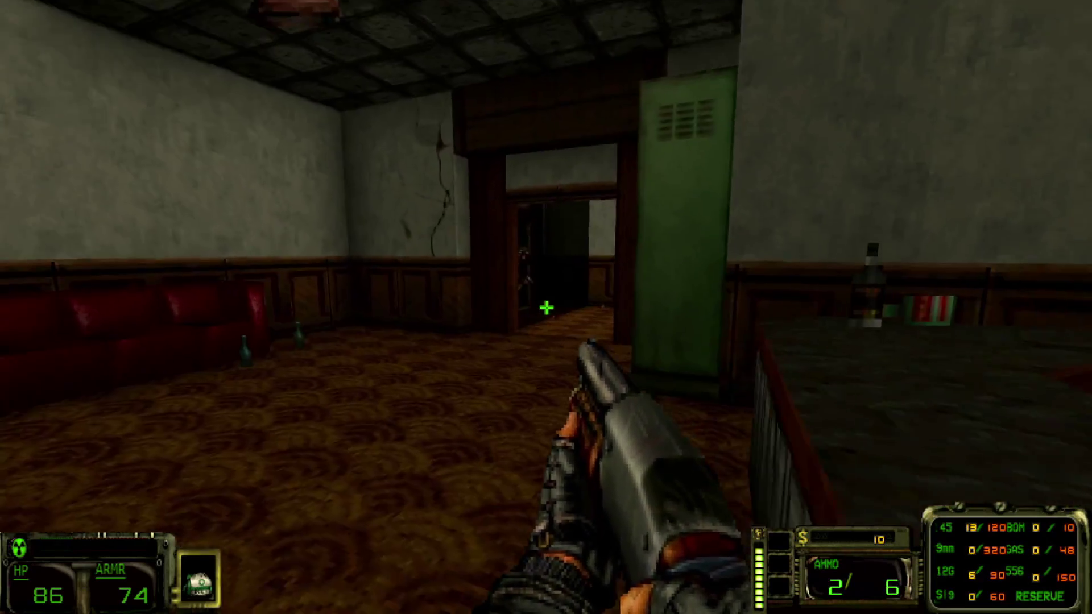
Fight through the lounge into the next room and collect the 9mm autoloader.
key(w)
click(546, 307)
key(w)
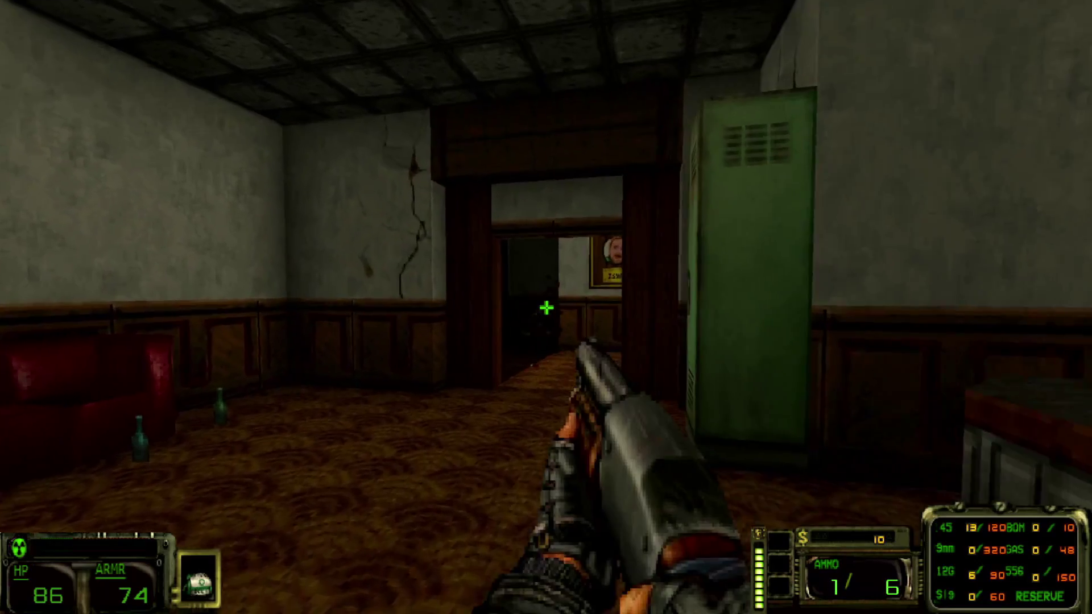
key(w)
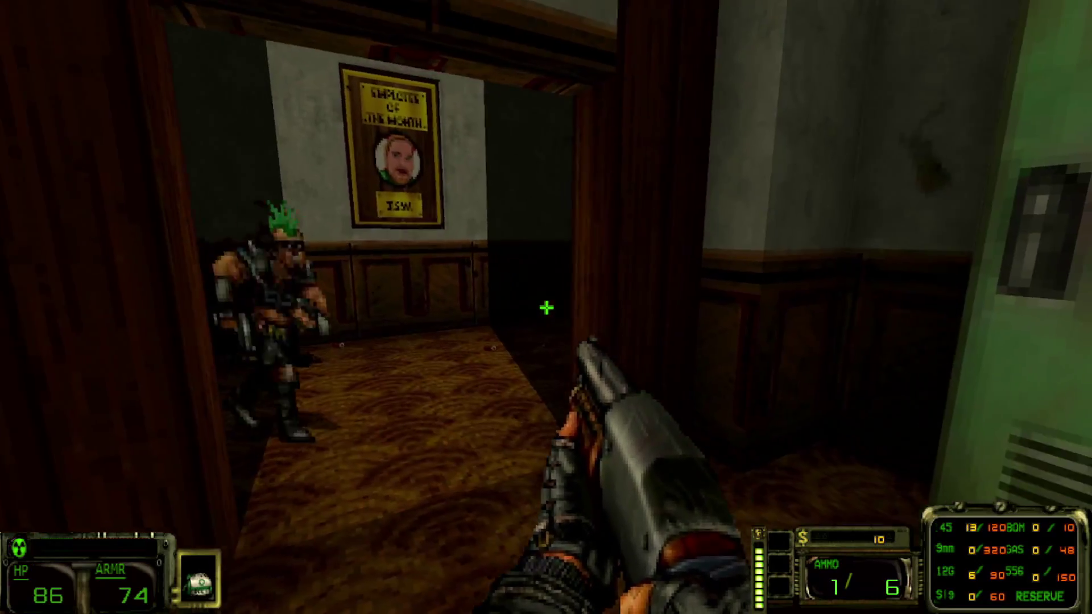
click(546, 307)
key(w)
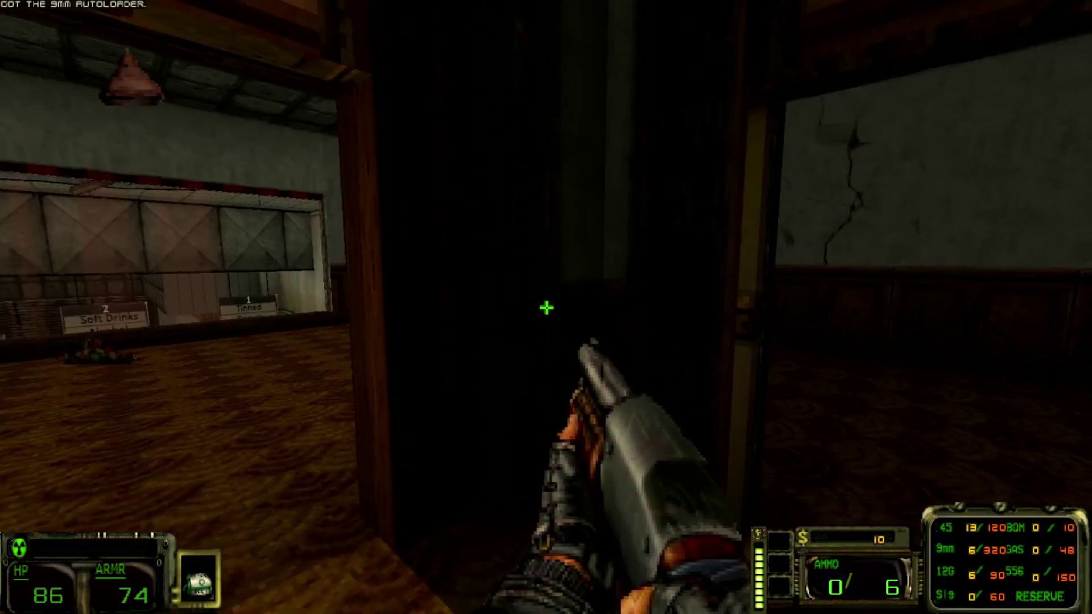
Reach the supermarket ledge, switch to the 9mm pistol, and climb through the store window.
key(w)
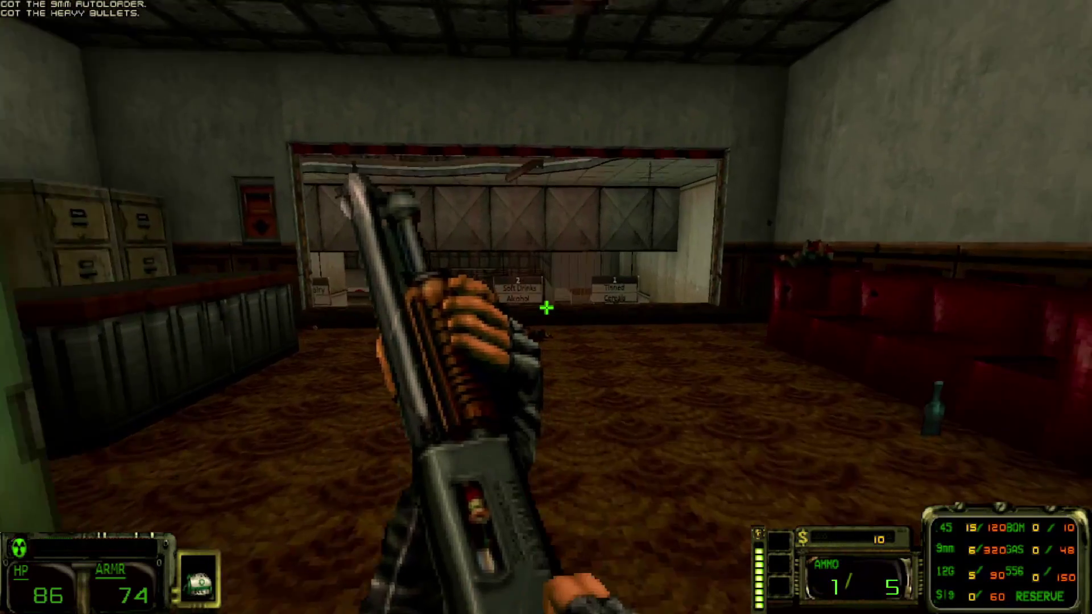
key(s)
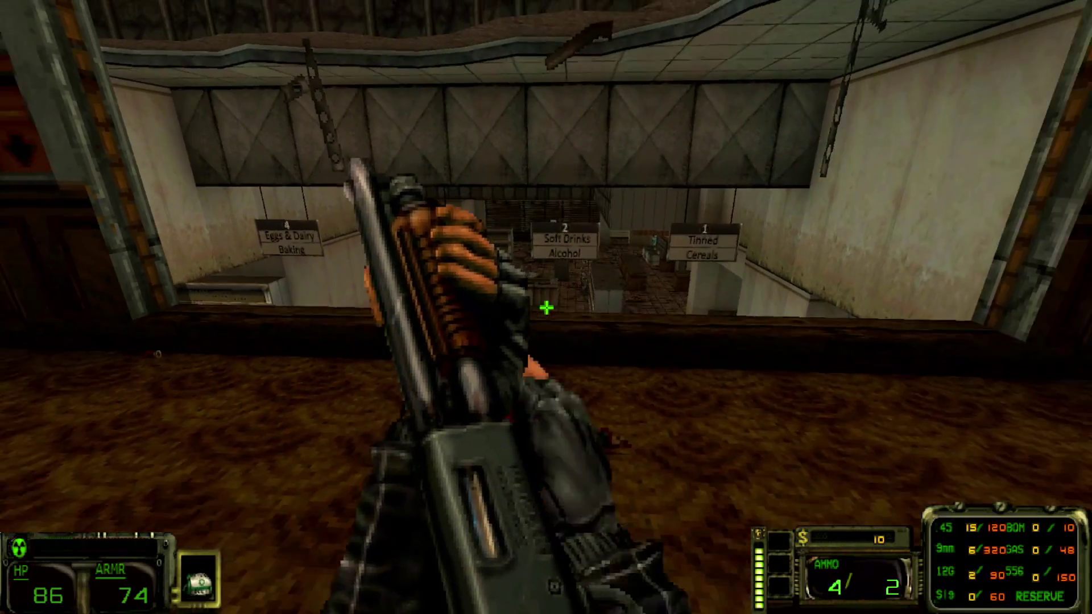
key(w)
key(2)
key(r)
key(w)
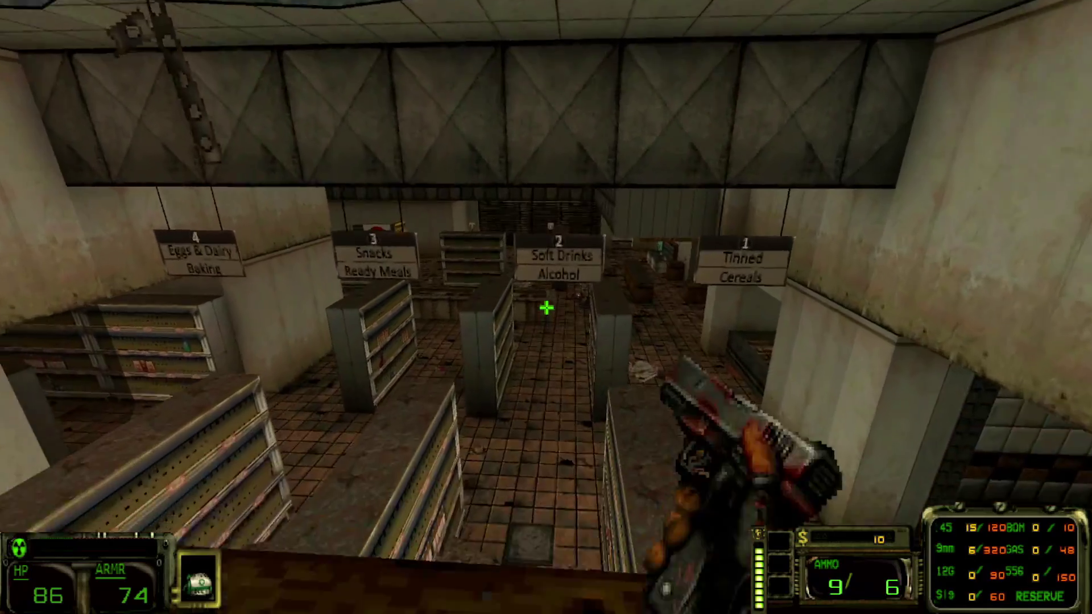
key(w)
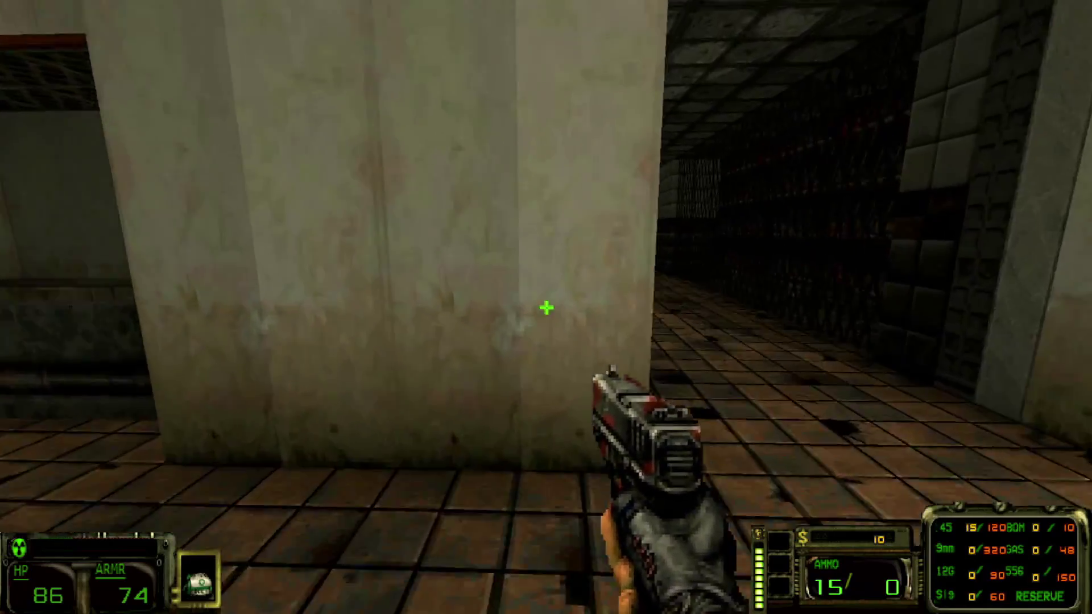
Loot the storage room: smash counter boxes, collect bullets, armor scraps and painkillers.
key(Caps_Lock)
key(w)
key(Caps_Lock)
key(Caps_Lock)
key(Caps_Lock)
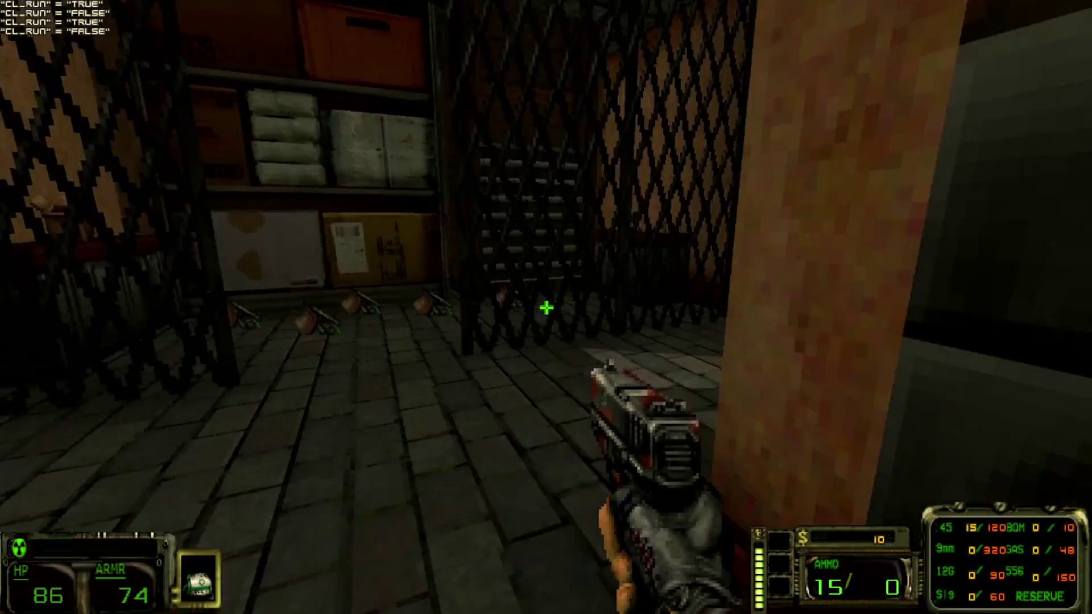
key(q)
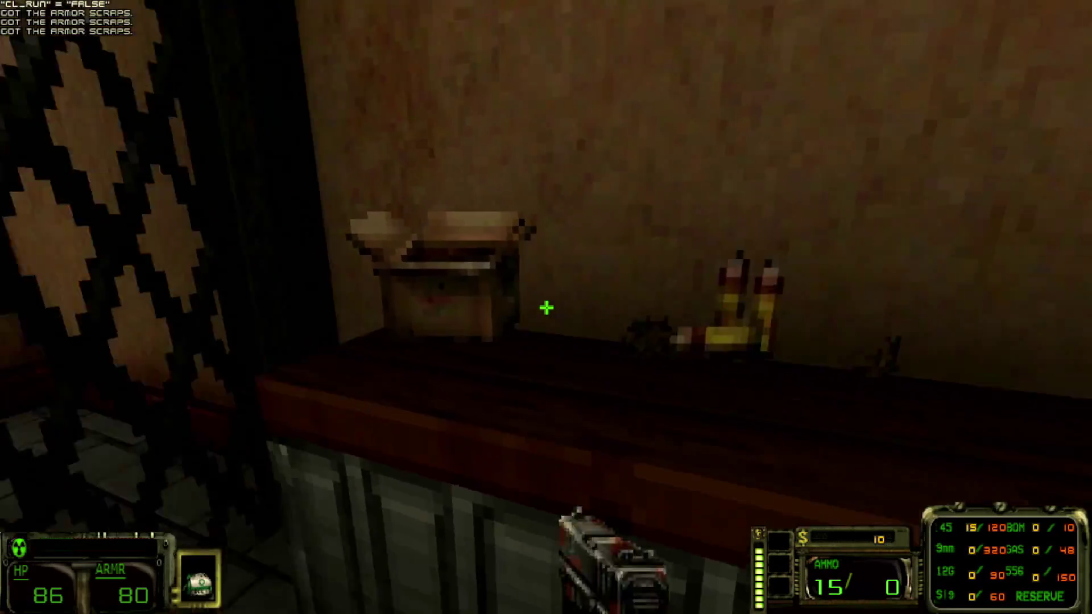
key(q)
key(w)
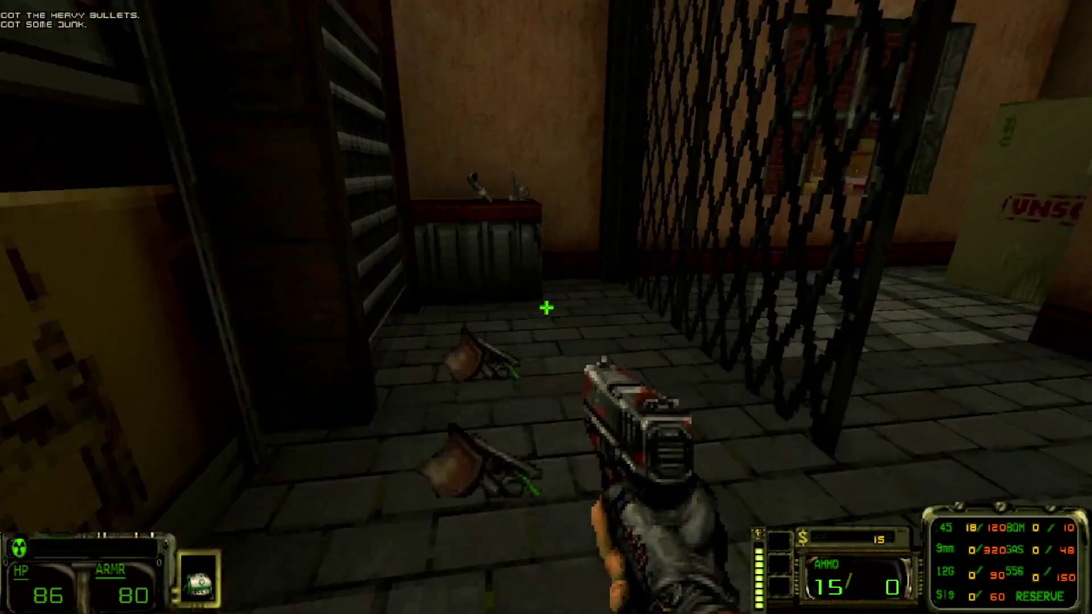
key(e)
key(e)
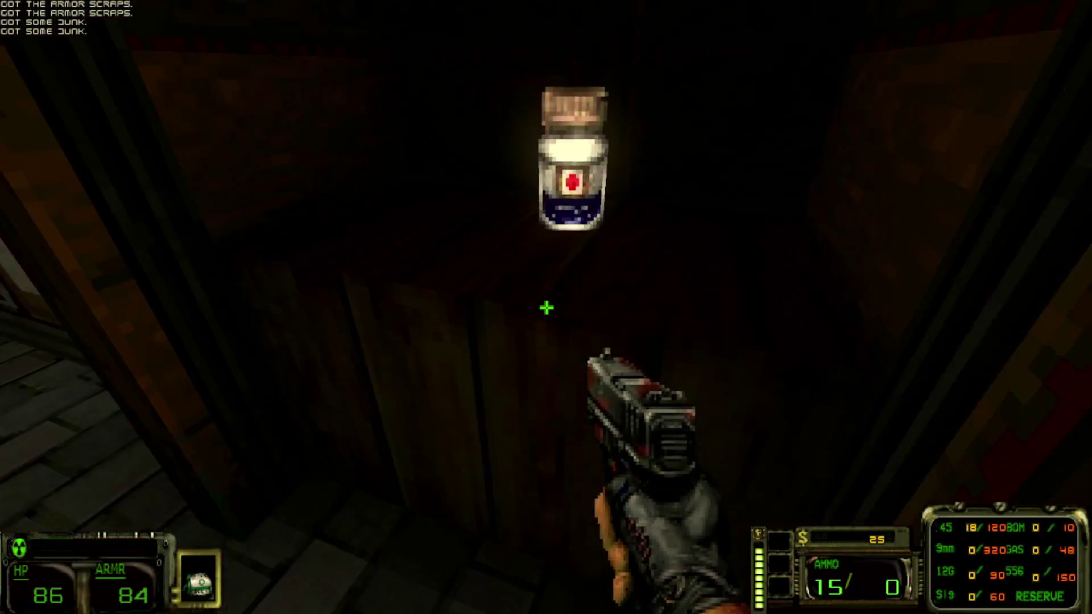
key(e)
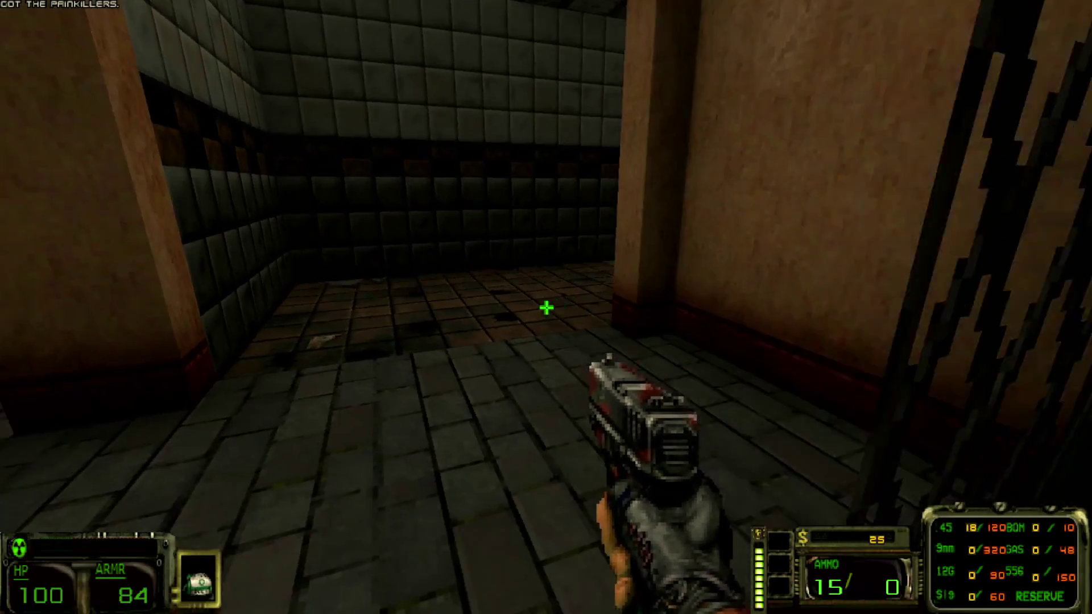
Switch to the revolver, reload it, and advance through the store firing.
key(w)
key(2)
key(r)
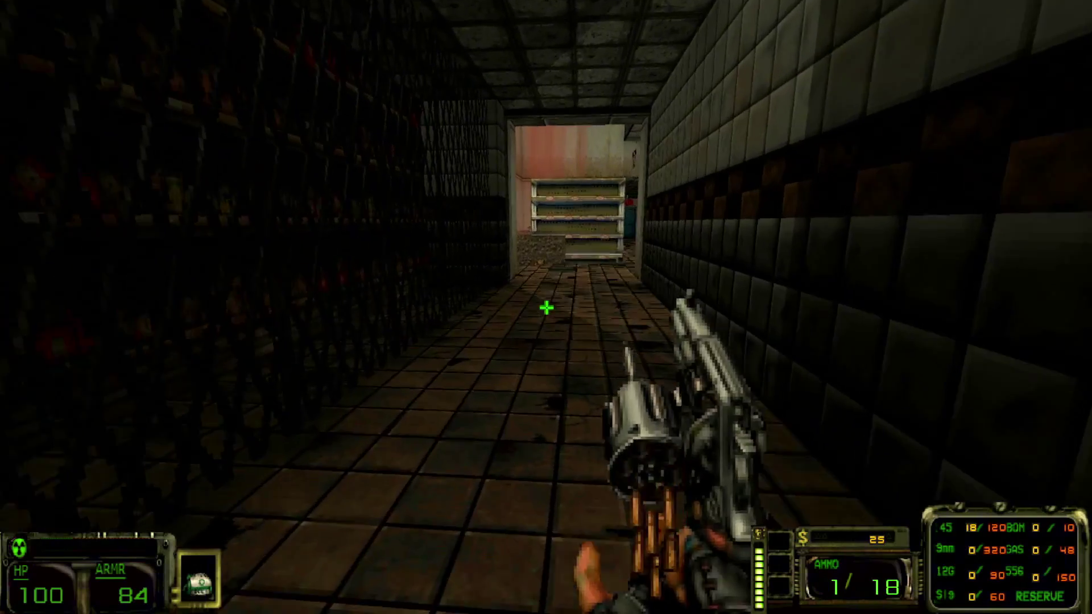
key(r)
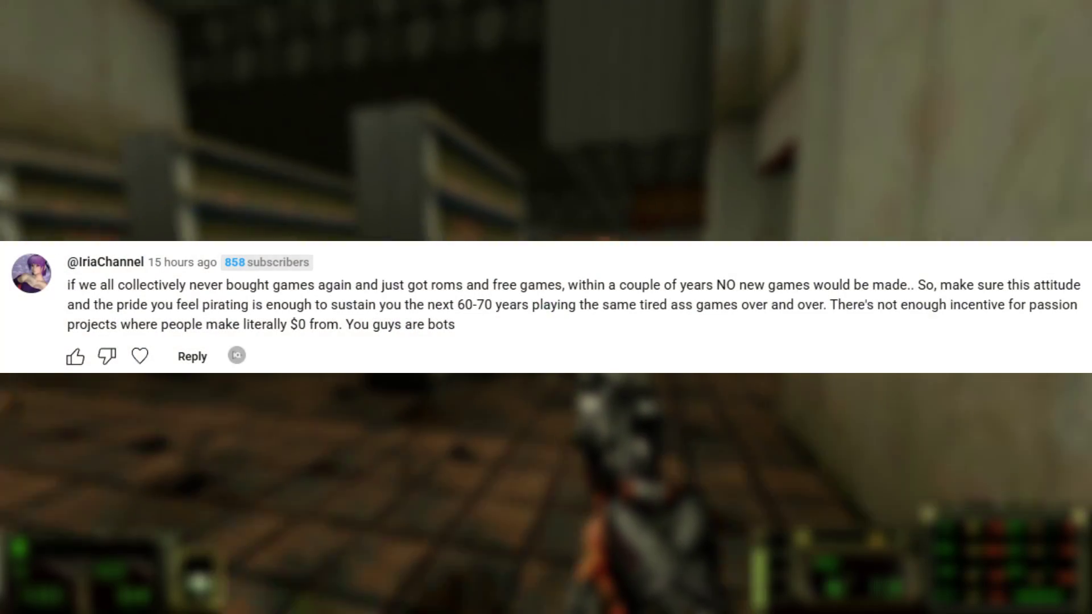
key(w)
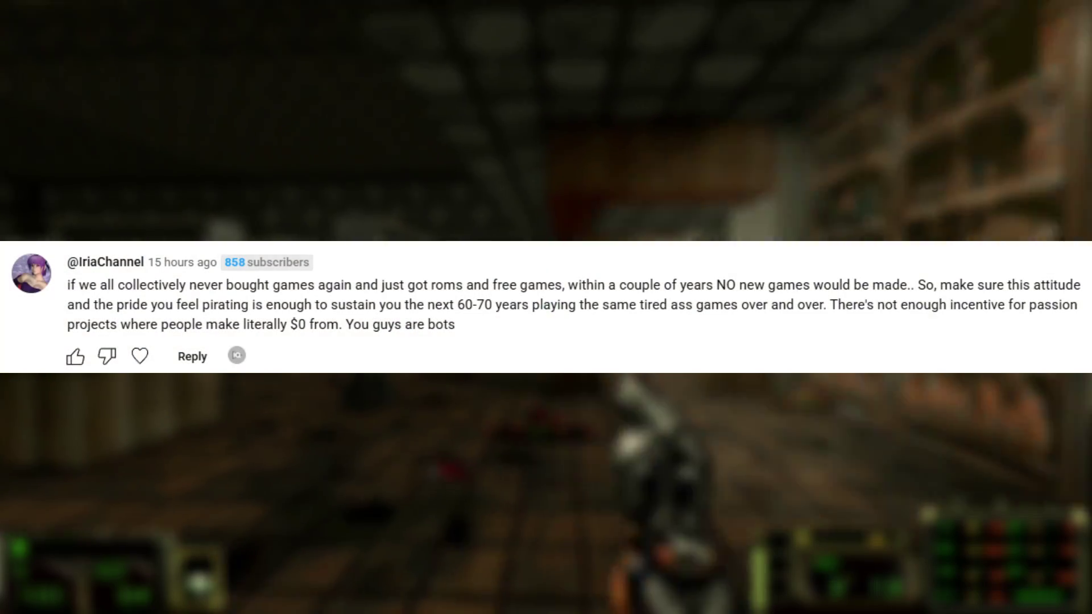
click(546, 307)
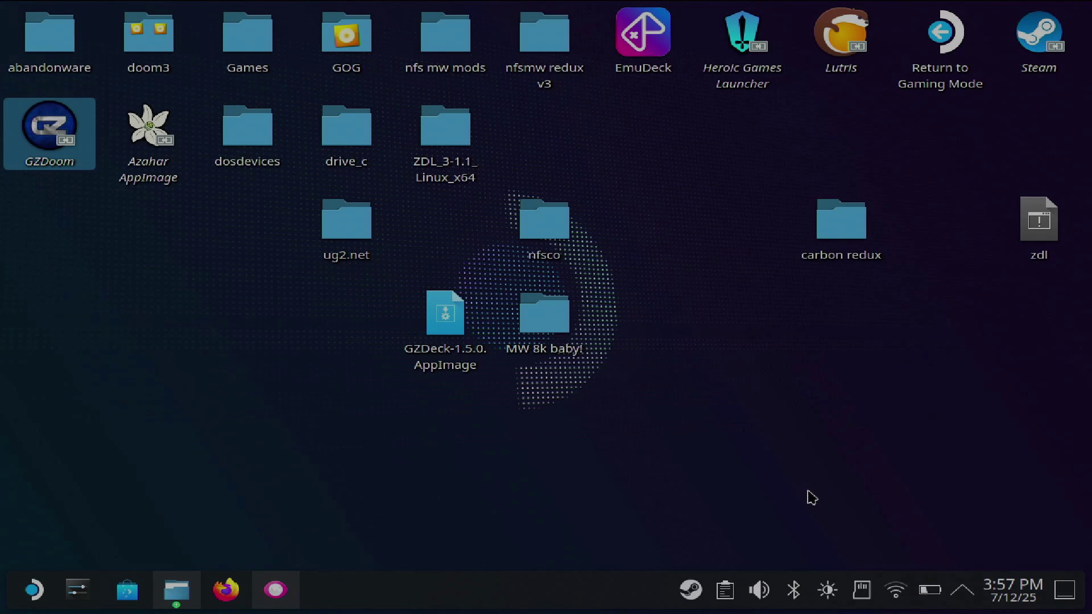
Close the pink taskbar app, then confirm in Discover that GZDoom is installed.
right_click(297, 596)
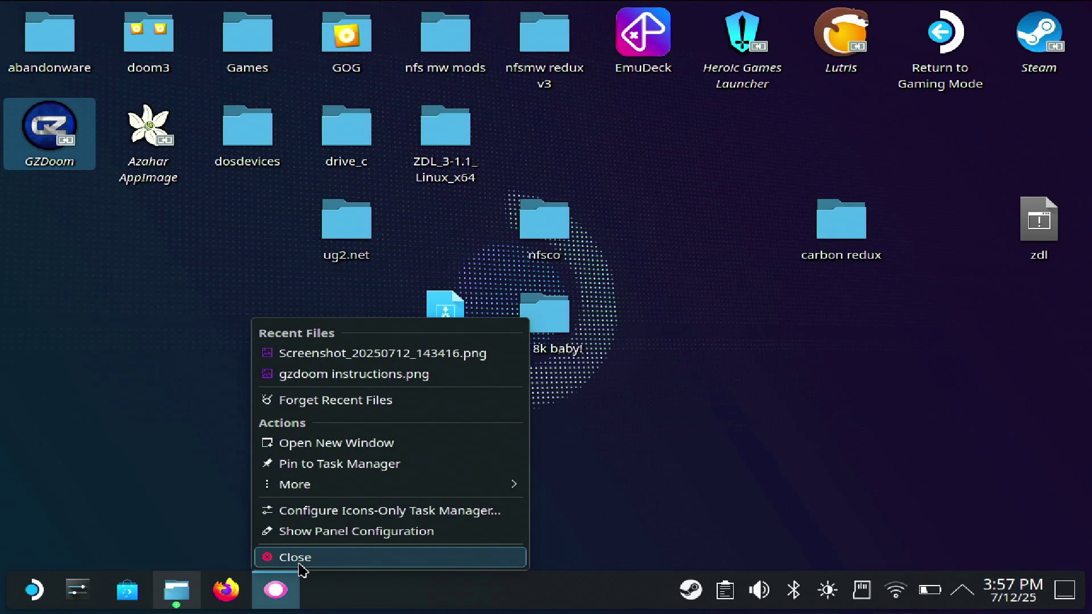
click(297, 556)
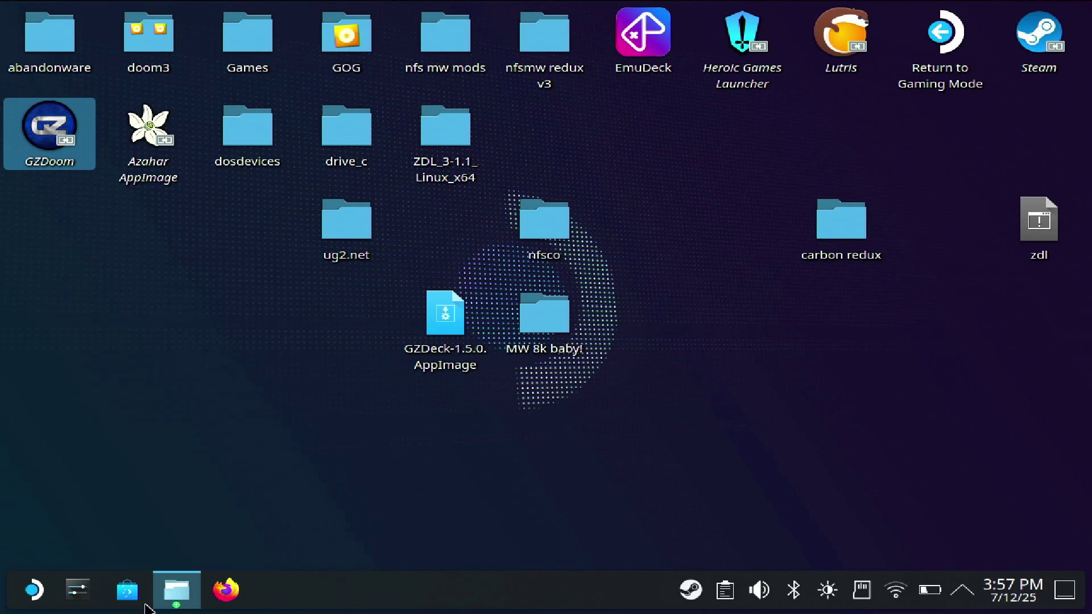
click(127, 591)
text(gzdoom)
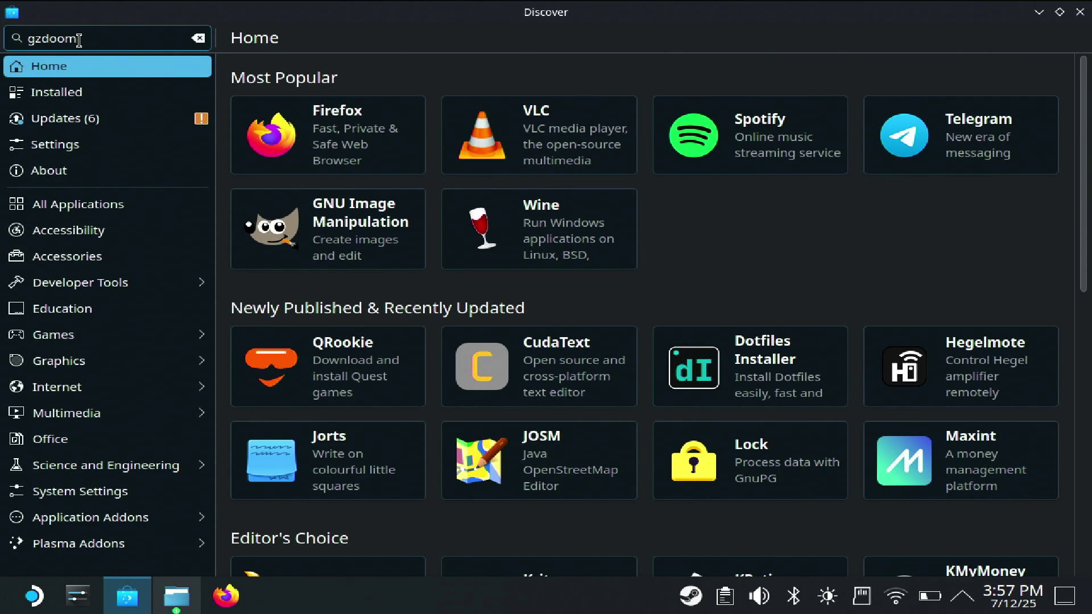
key(Return)
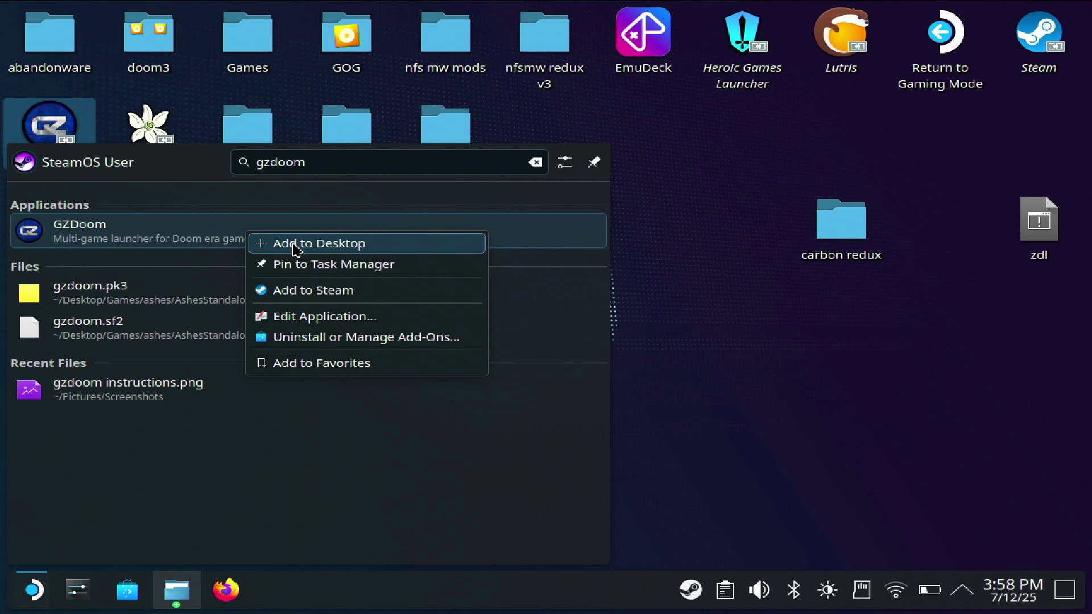
click(742, 403)
click(742, 559)
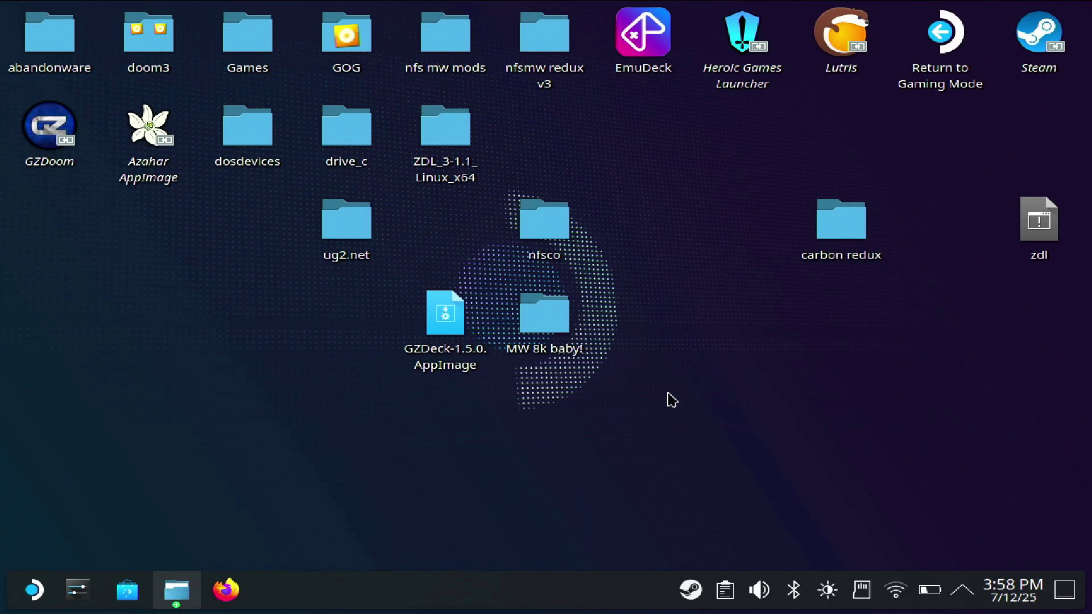
Find GZDeck's GitHub releases via a 'gzdeck github' search and download GZDeck-1.5.0.AppImage.
click(226, 593)
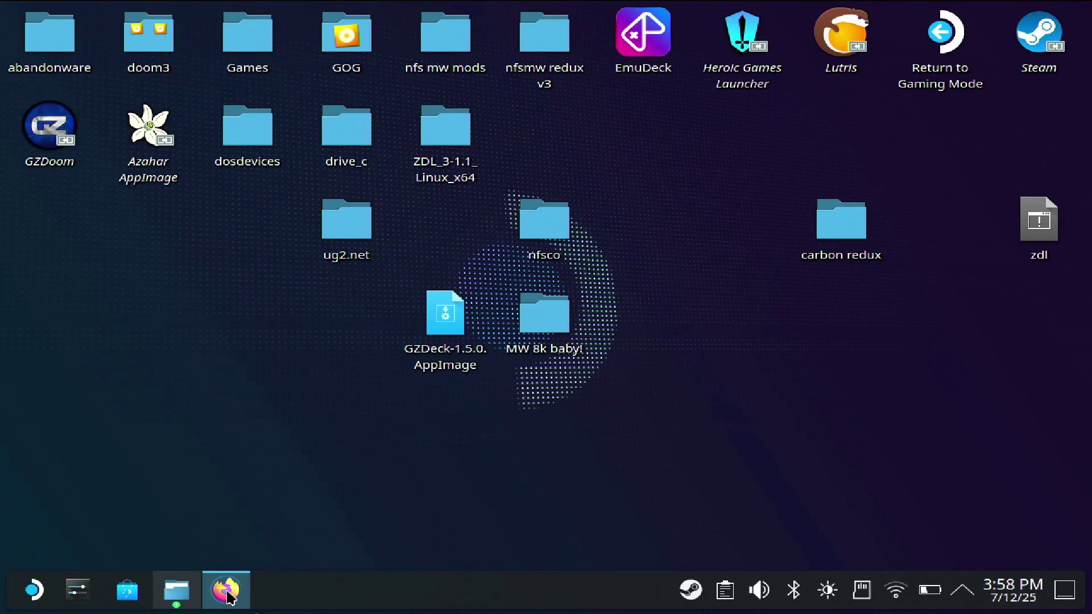
text(gzdeck git)
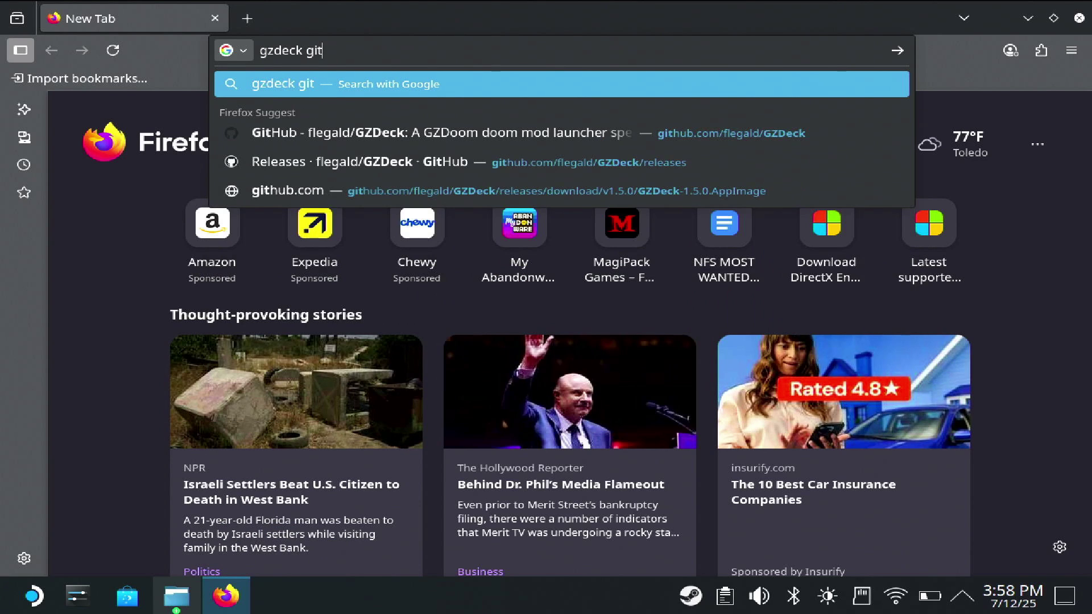
text(hub)
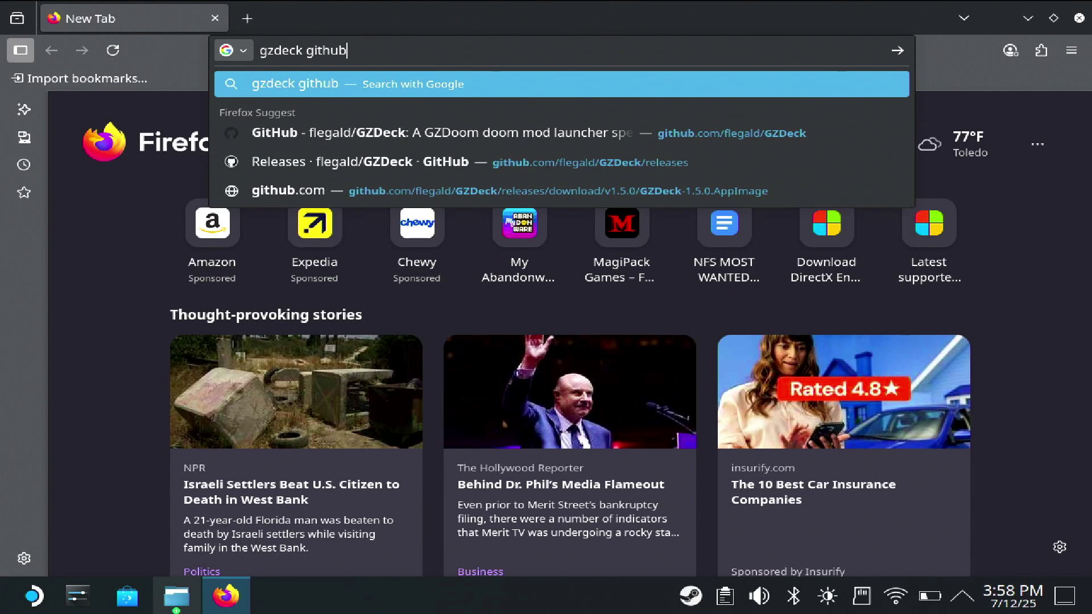
key(Return)
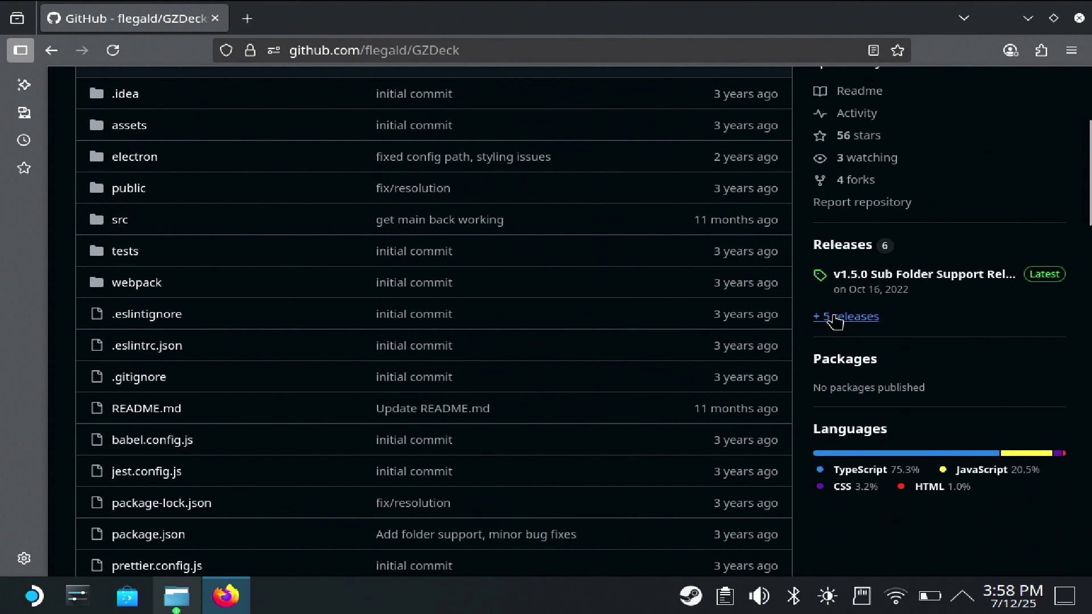
click(841, 317)
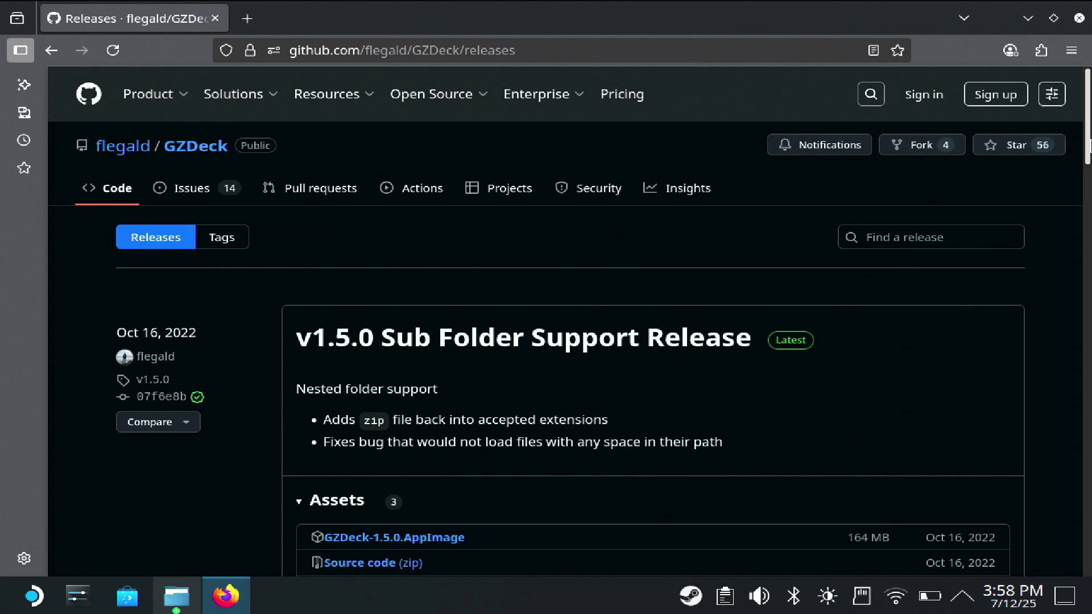
drag(1089, 111, 1089, 169)
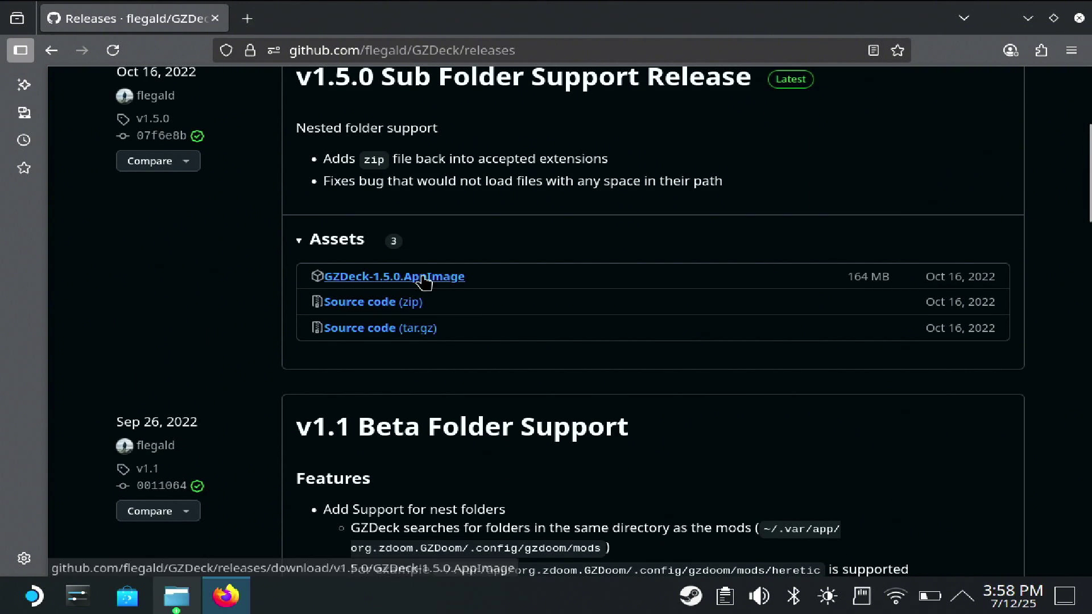
click(391, 232)
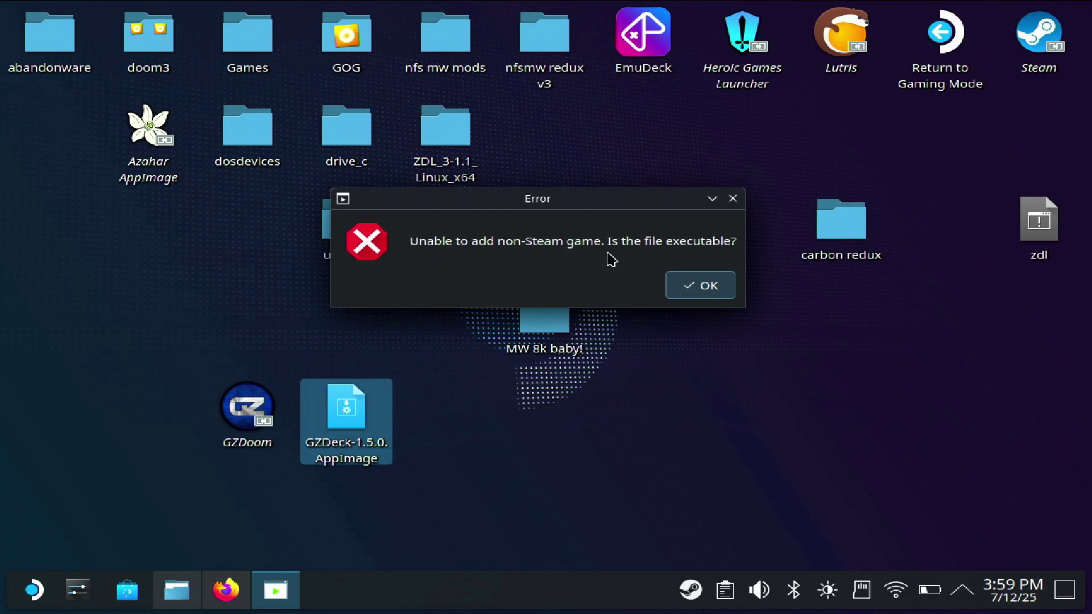
Dismiss the add-to-Steam error and run GZDeck-1.5.0.AppImage, choosing Execute and Continue.
click(708, 287)
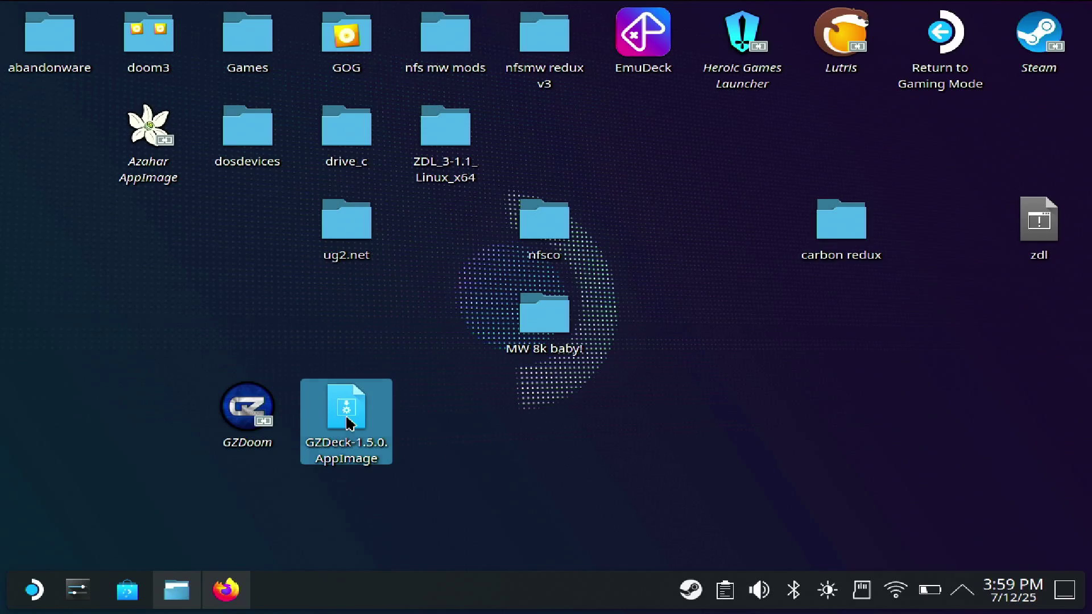
double_click(348, 422)
click(542, 281)
click(601, 322)
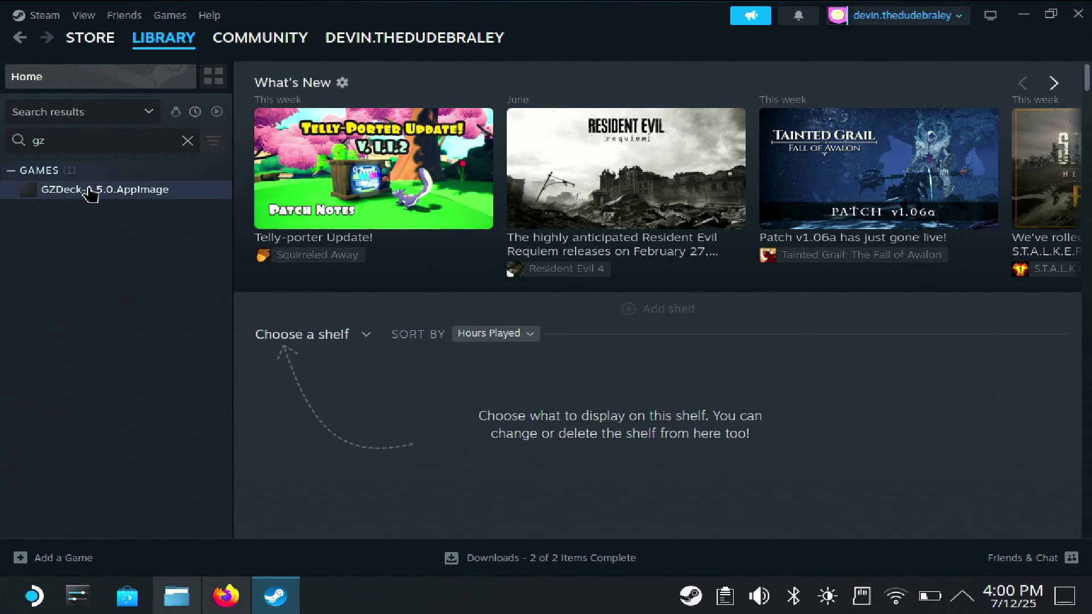
Set --no-sandbox as GZDeck-1.5.0.AppImage's Steam launch option, then close Steam.
click(91, 191)
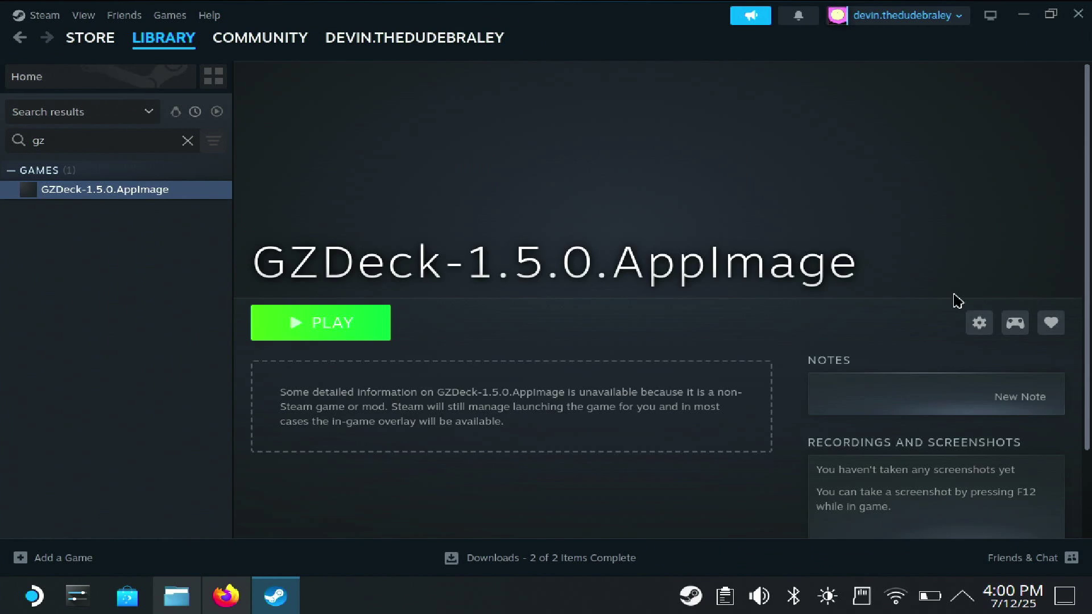
click(976, 326)
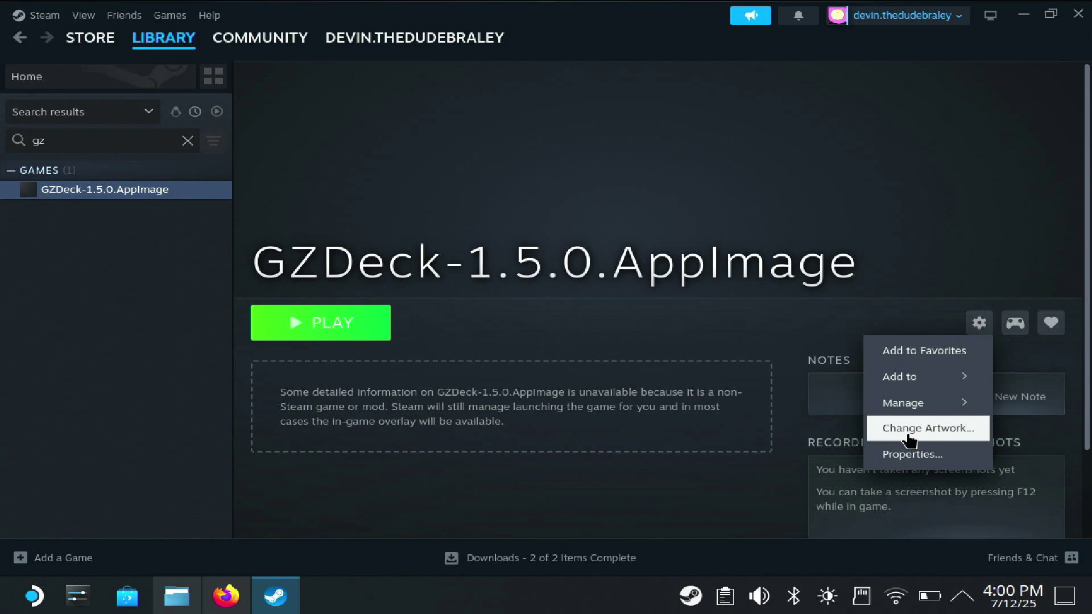
click(908, 458)
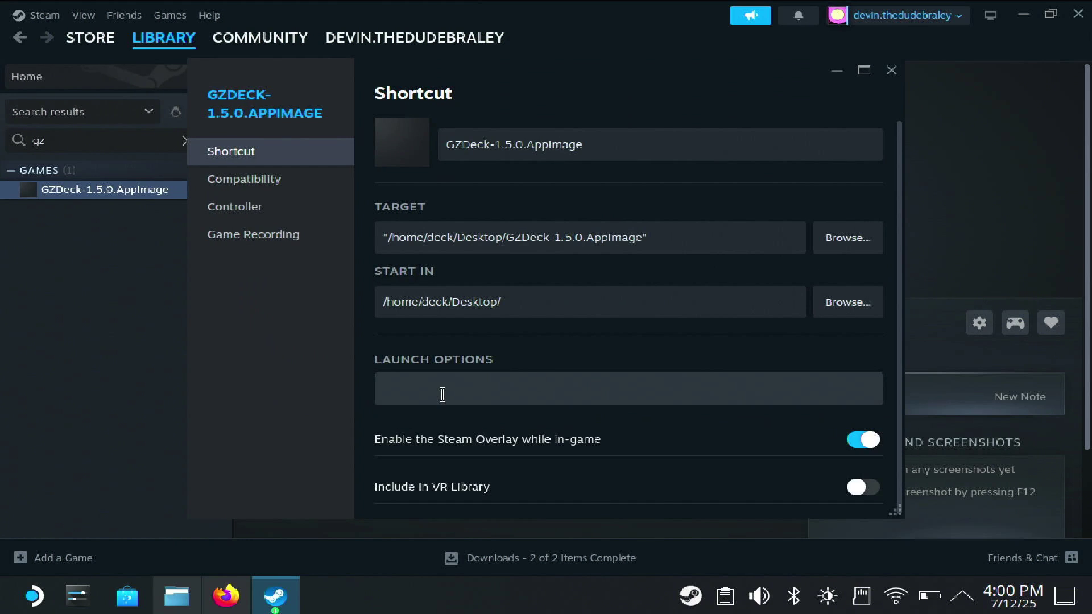
right_click(442, 394)
click(466, 411)
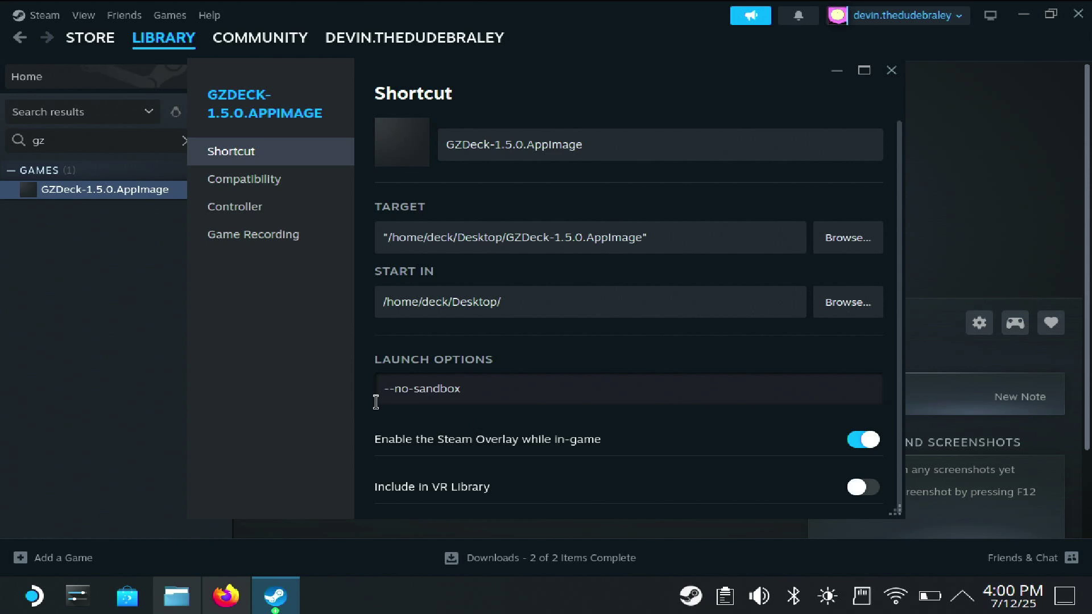
click(891, 70)
click(1079, 16)
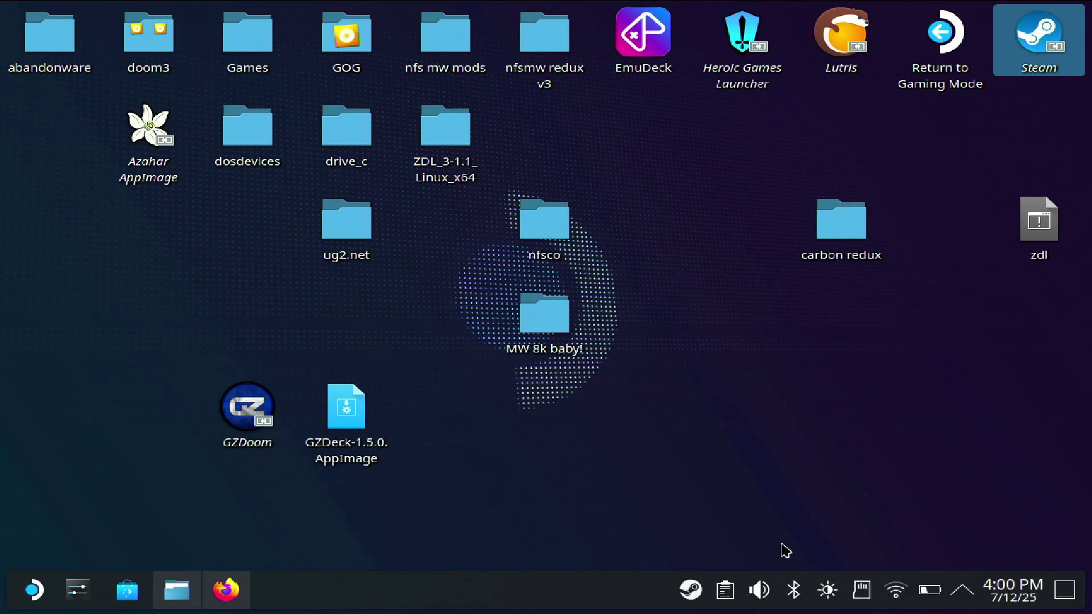
Maximize Dolphin on the home folder with hidden files shown.
click(176, 590)
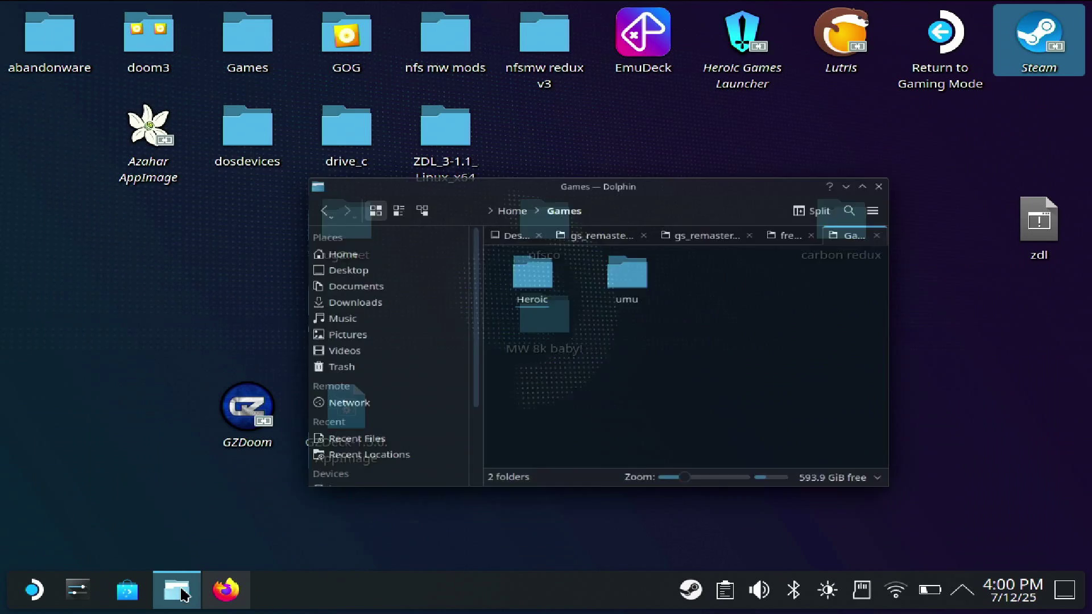
click(1045, 79)
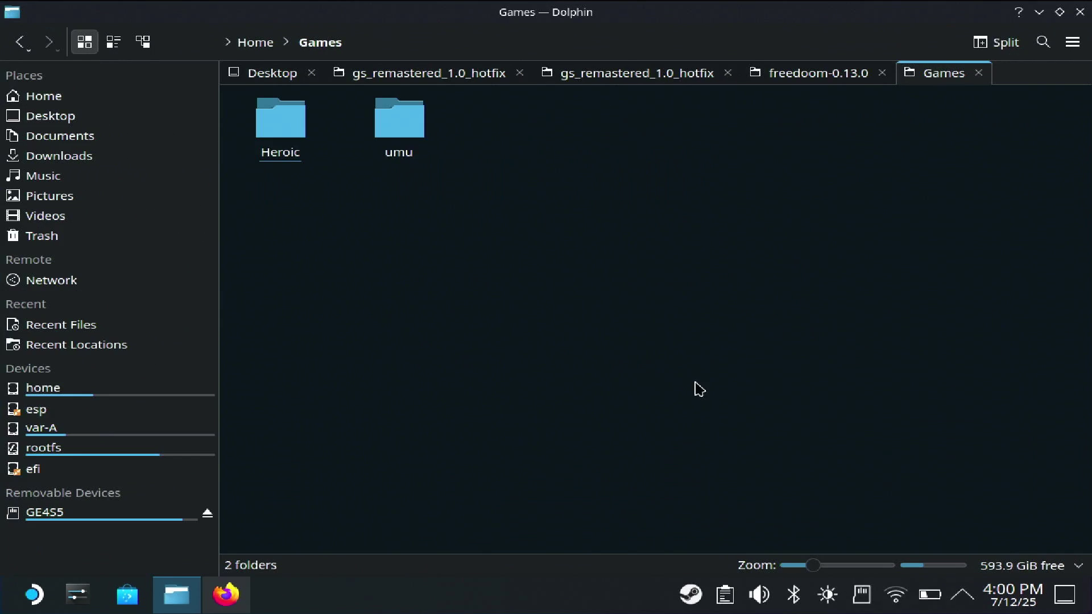
click(46, 101)
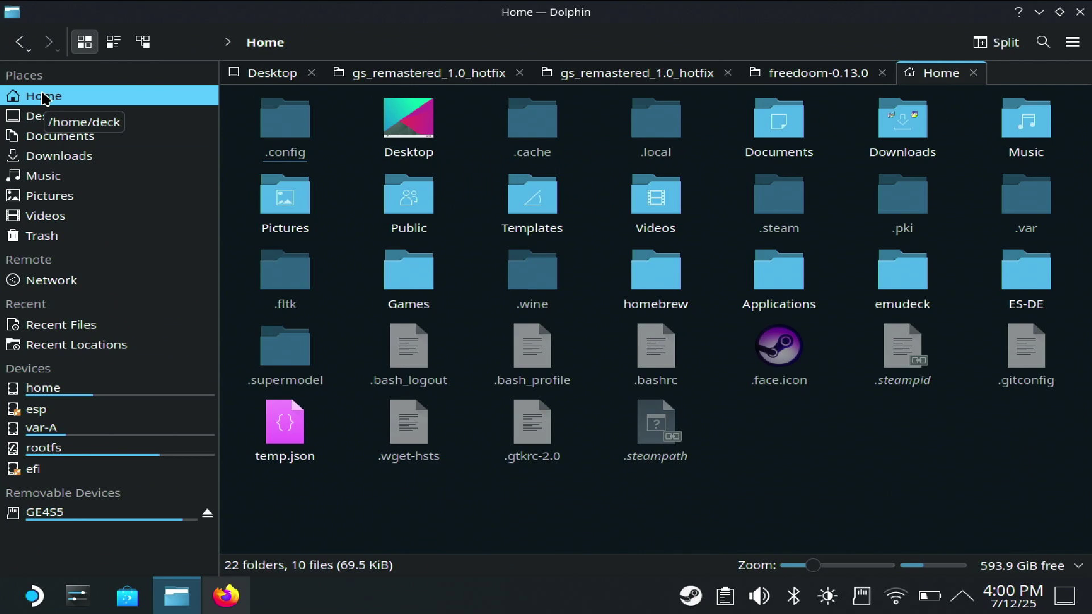
click(1072, 44)
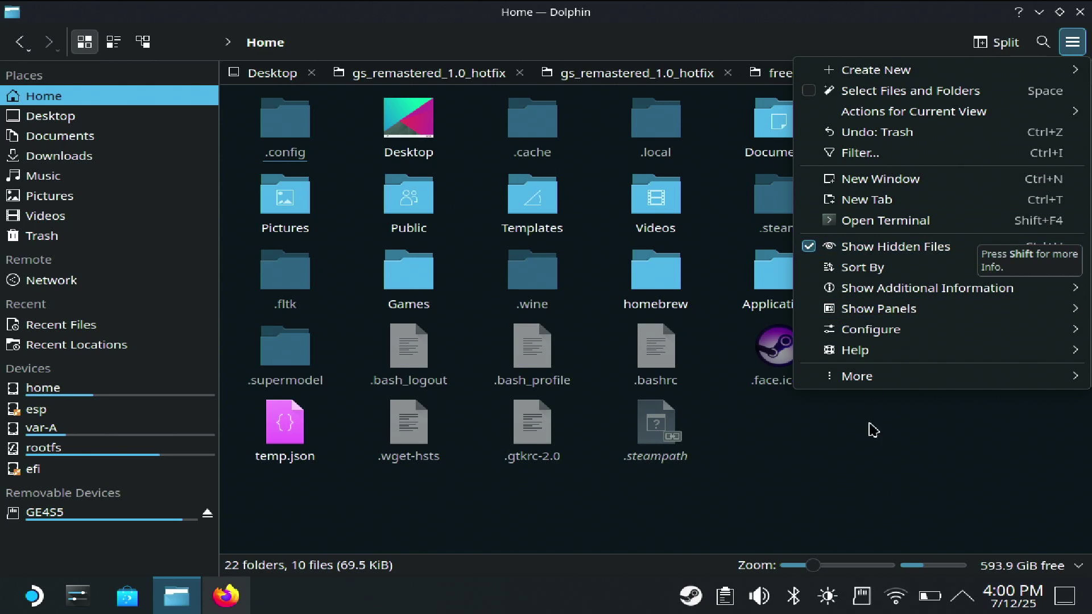
click(880, 453)
Open .var/app/org.zdoom.GZDoom/.config/gzdoom to view GZDoom's WADs, mods and gzdoom.ini.
click(1034, 210)
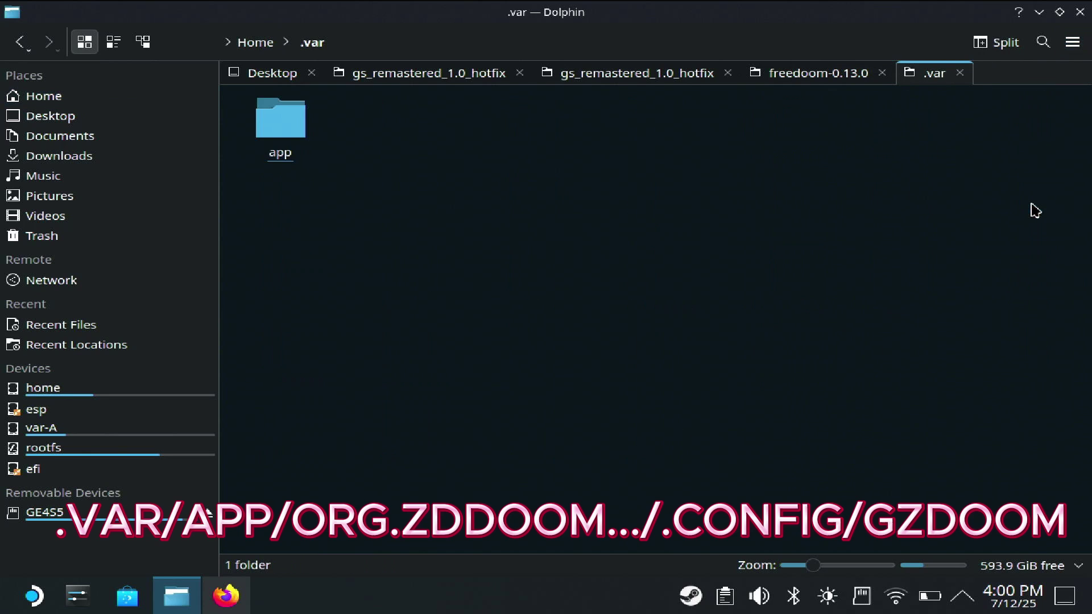
click(278, 122)
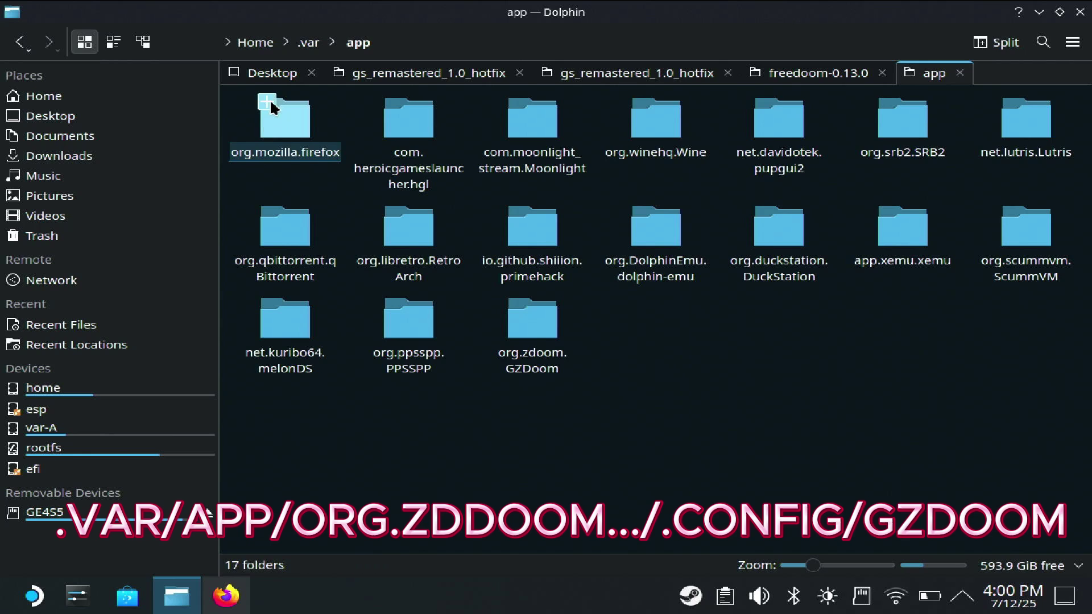
click(533, 330)
click(290, 131)
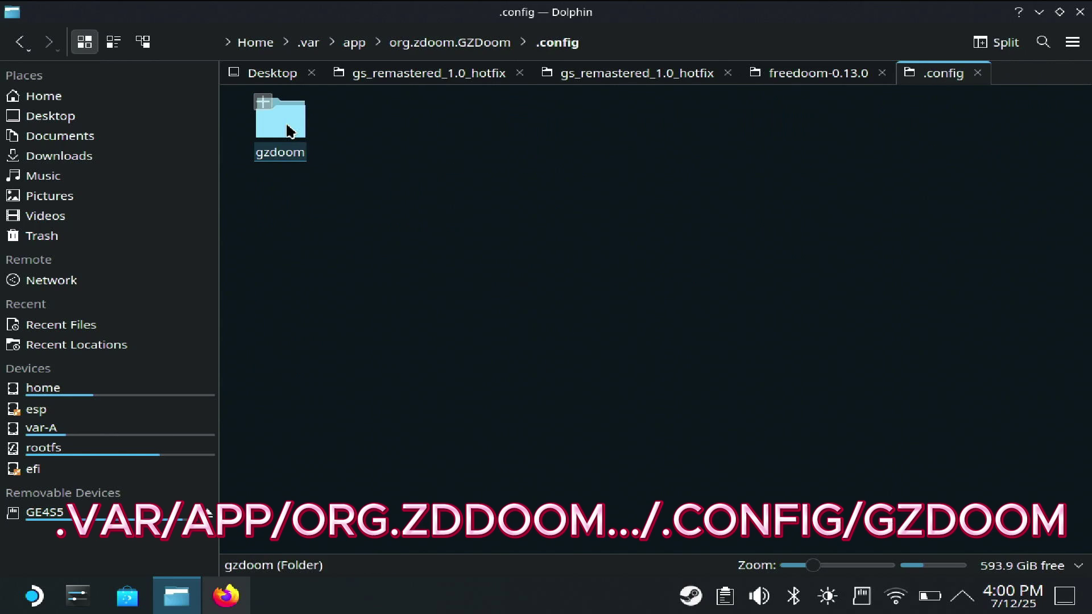
click(291, 131)
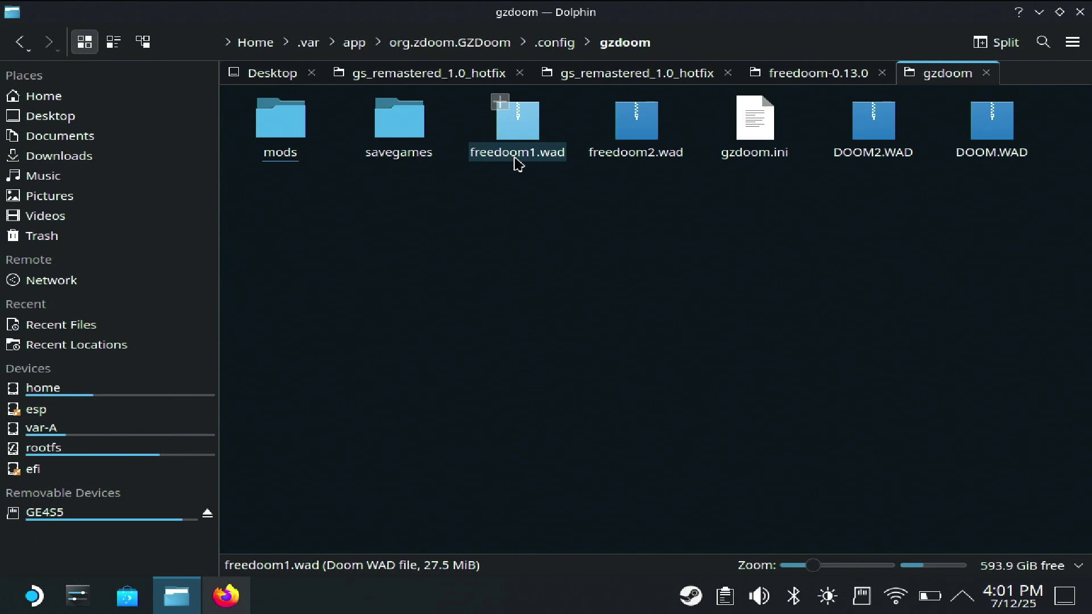
right_click(693, 598)
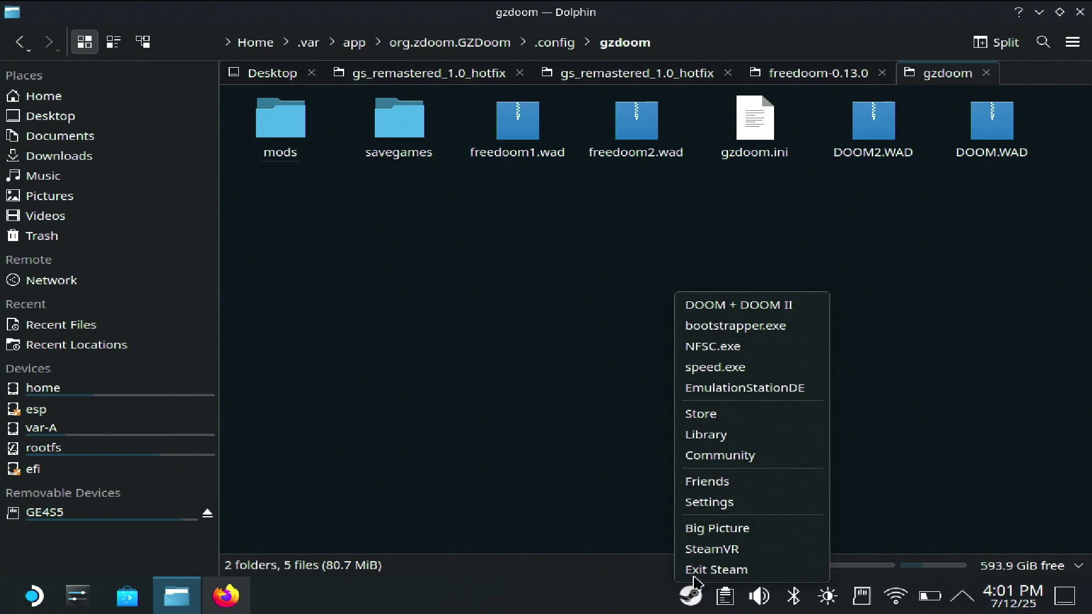
Browse the local files of DOOM + DOOM II from the Steam library.
click(714, 438)
click(83, 218)
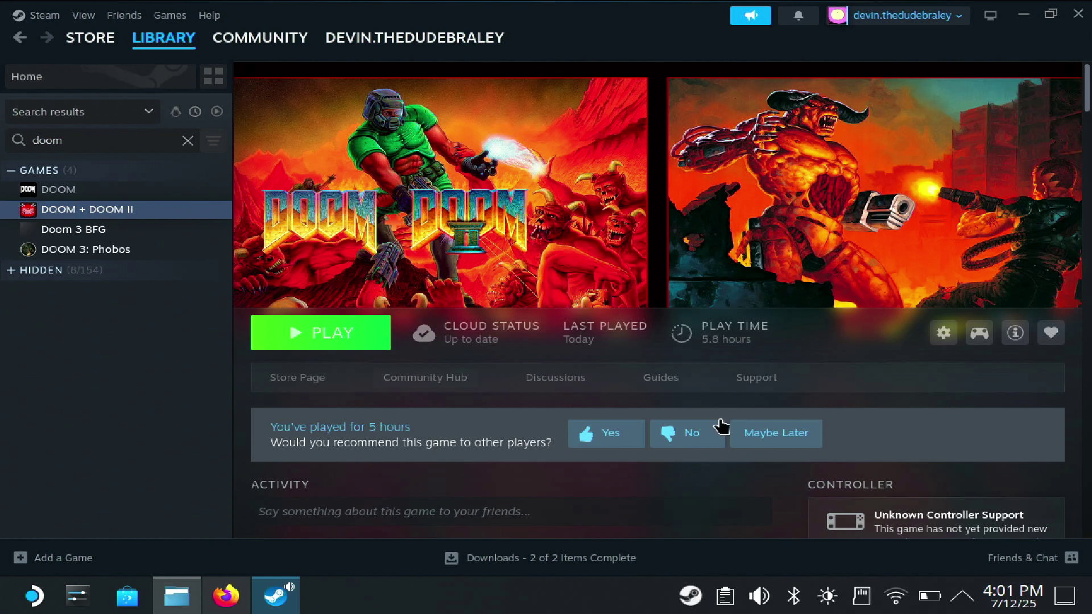
click(943, 340)
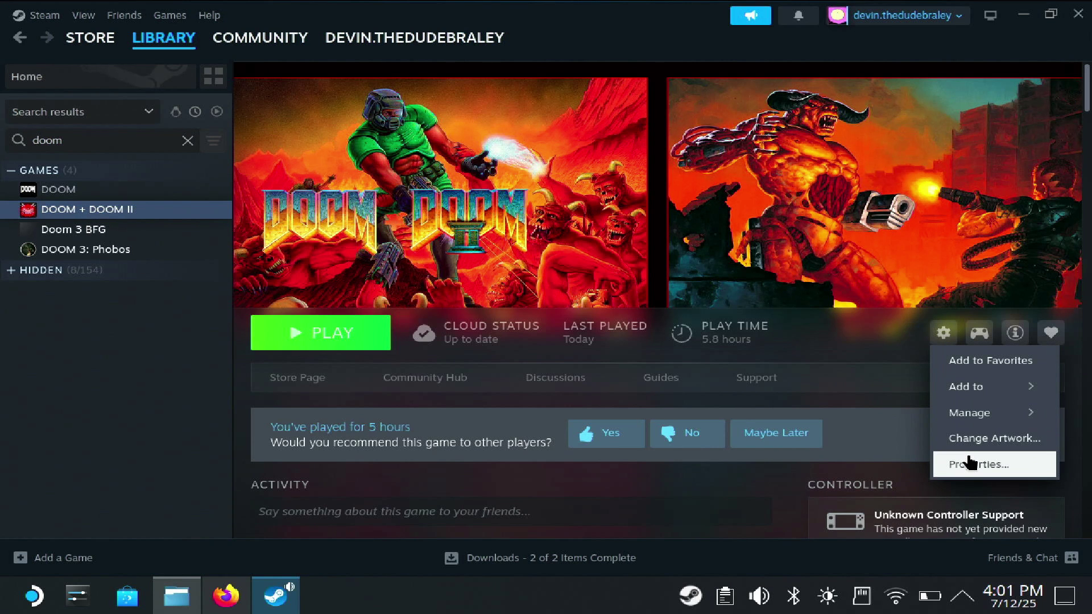
mouse_move(975, 421)
click(847, 309)
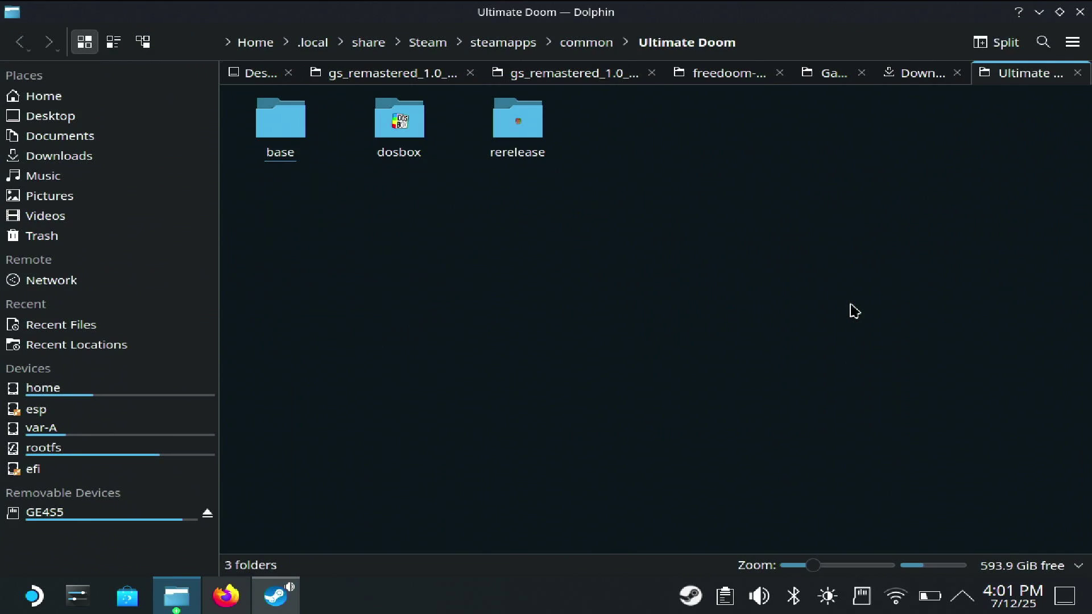
Look inside the base and doom2 folders, ending in base with DOOM.WAD.
double_click(281, 120)
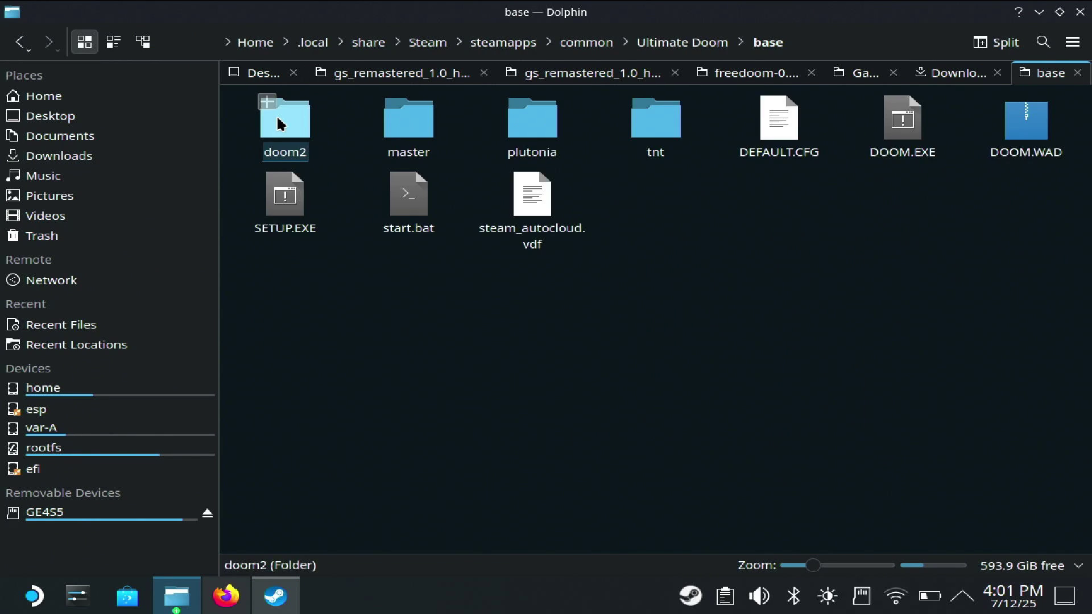
double_click(279, 123)
click(22, 43)
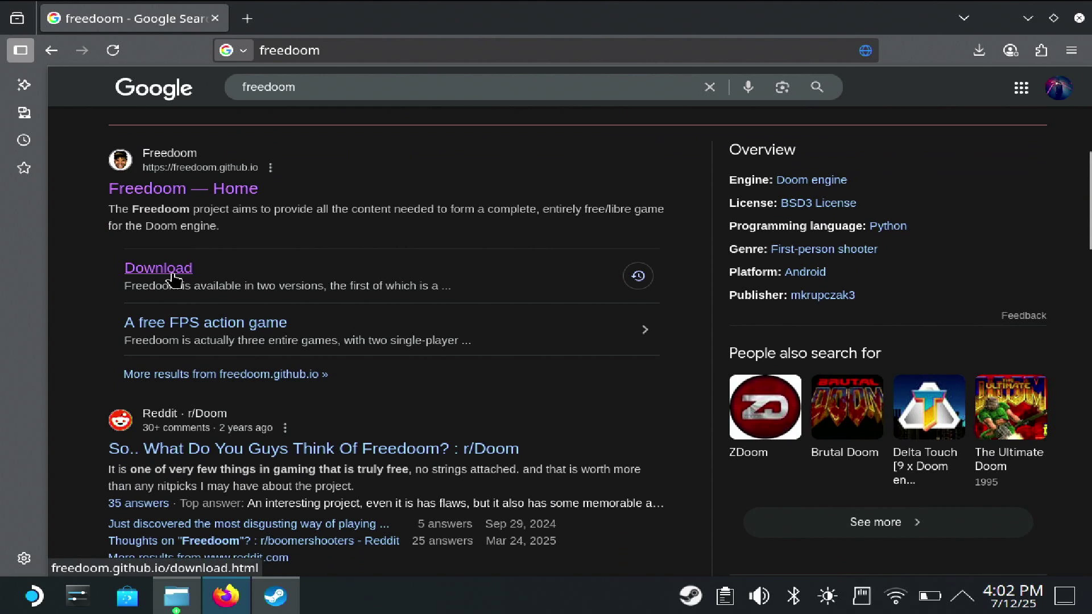
click(171, 280)
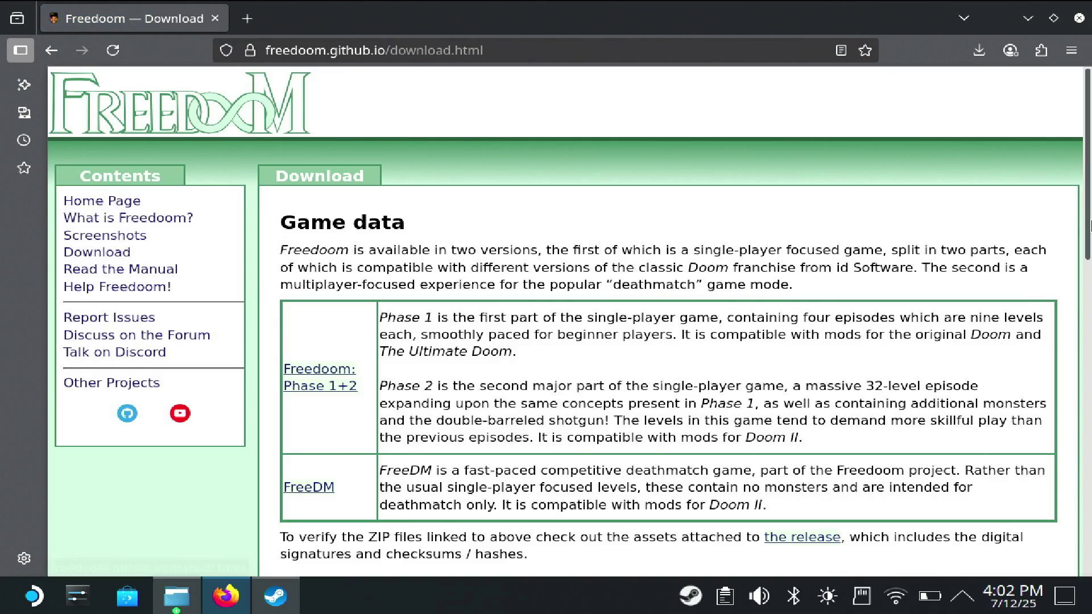
Scroll the Freedoom download page to the Engine section, then return to Dolphin's split view.
scroll(1087, 226, down, 3)
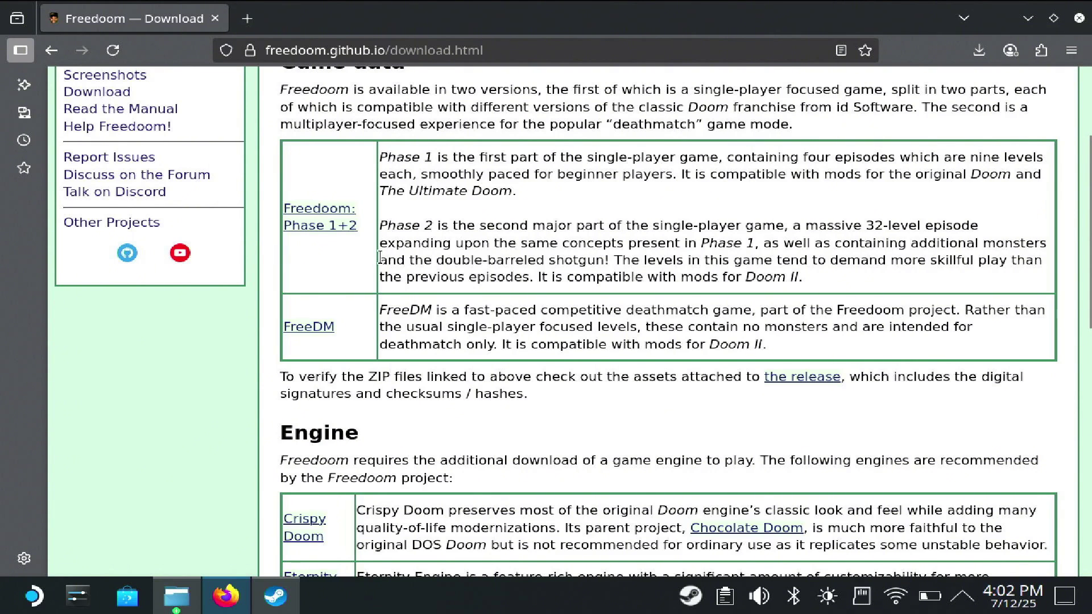
click(189, 592)
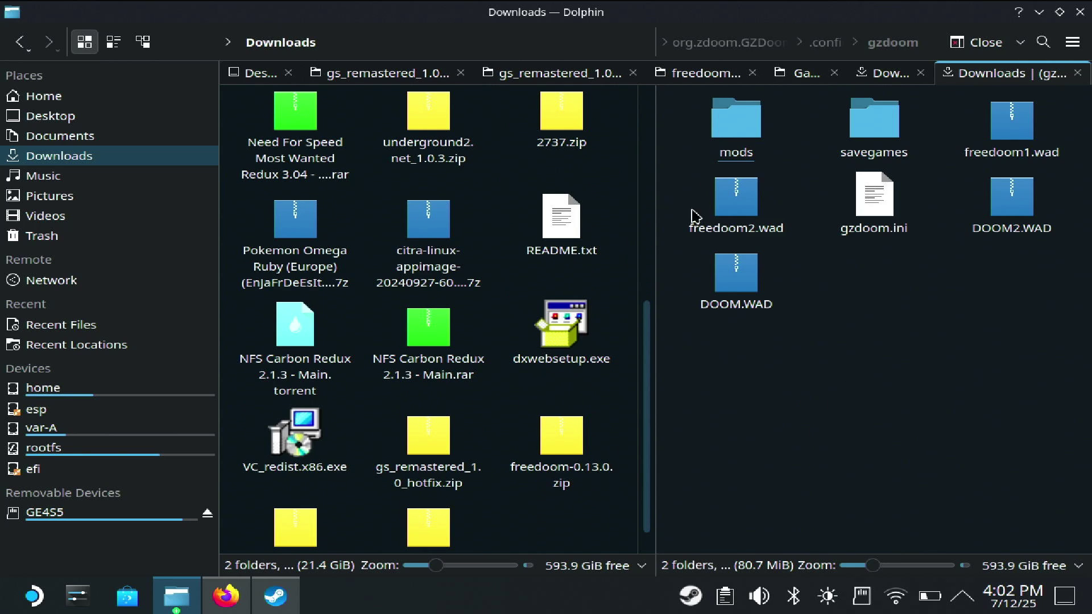
Trash the five extracted folders in GZDoom's mods folder, keeping the pk3 and zip files.
click(979, 43)
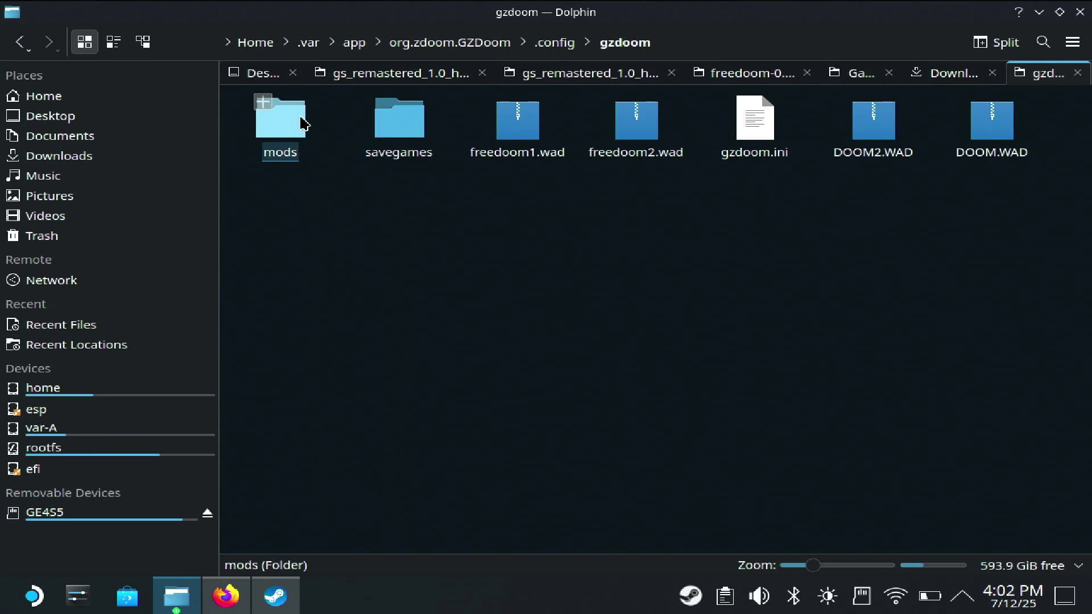
double_click(302, 122)
drag(239, 108, 813, 137)
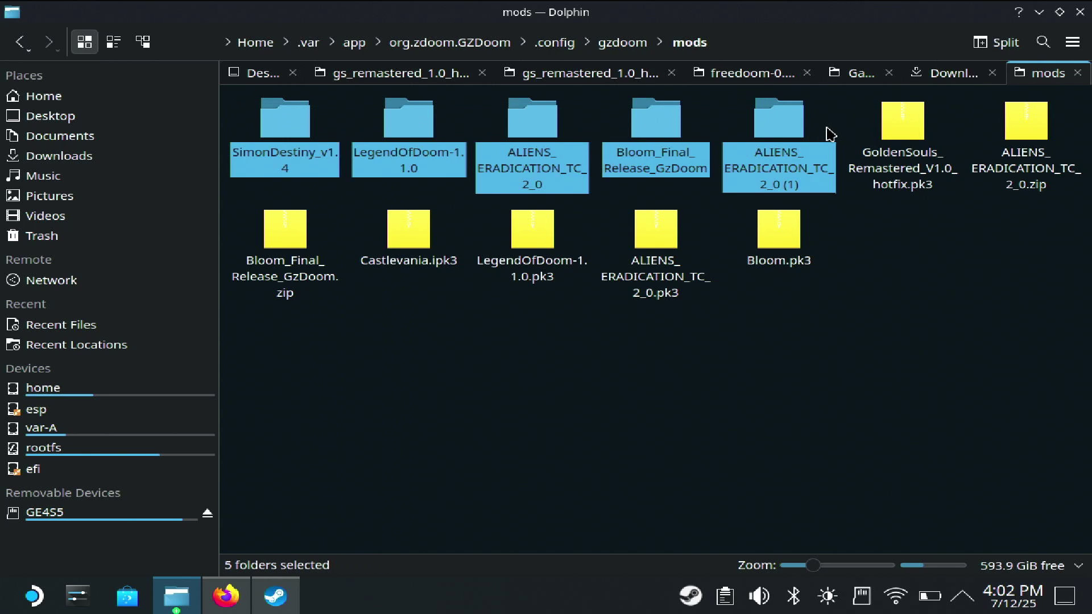
key(Delete)
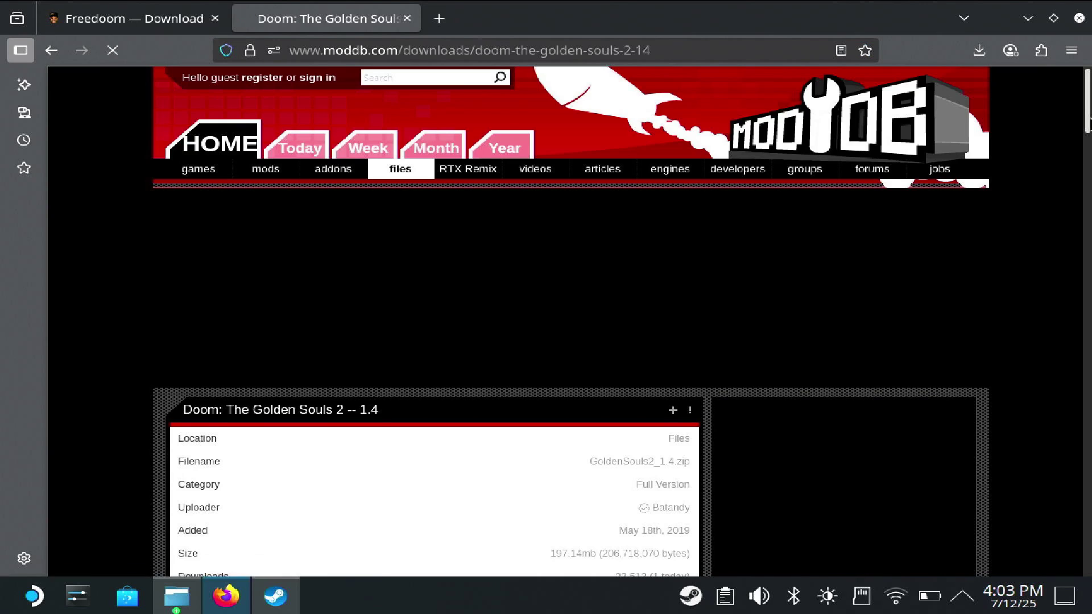
drag(1091, 115, 1090, 163)
Download GoldenSouls2_1.4.zip from ModDB's Golden Souls 2 1.4 page.
scroll(1089, 169, down, 2)
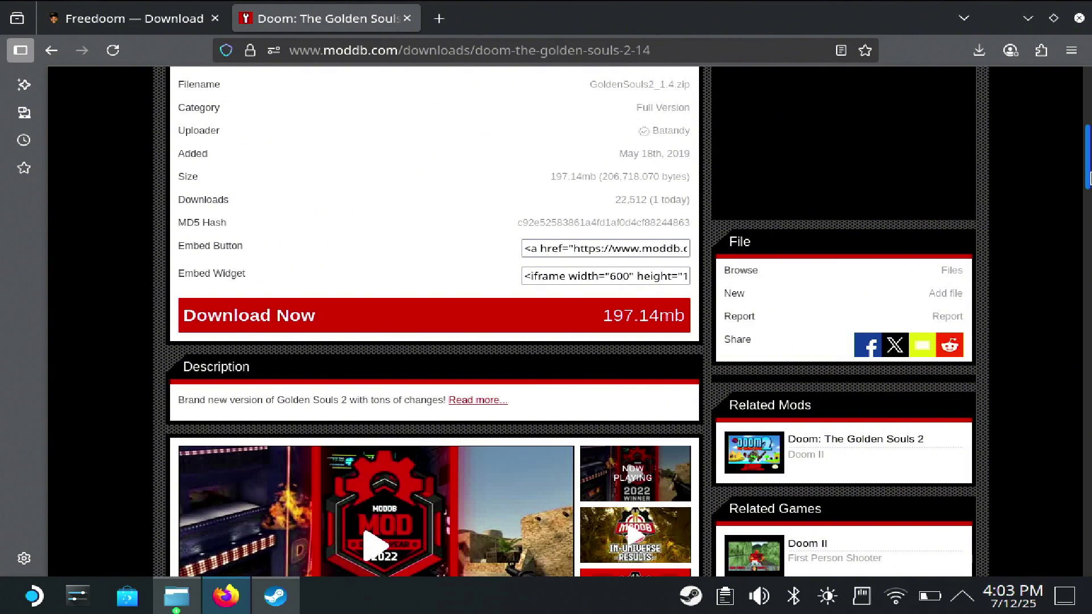
click(534, 326)
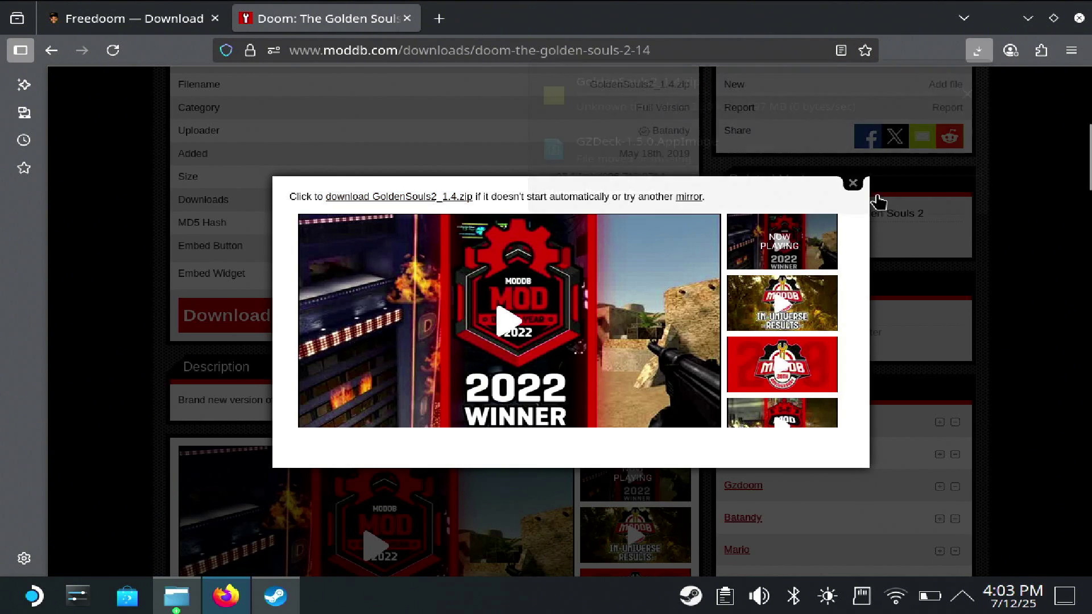
click(1091, 318)
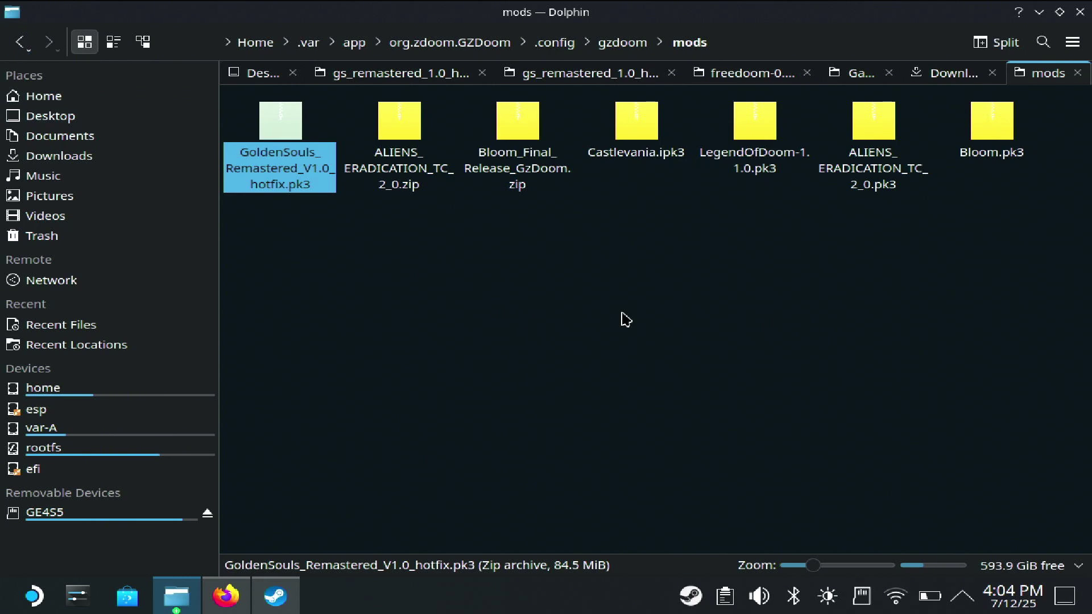
Navigate to GZDoom's mods folder under .var/app/org.zdoom.GZDoom/.config/gzdoom.
click(627, 319)
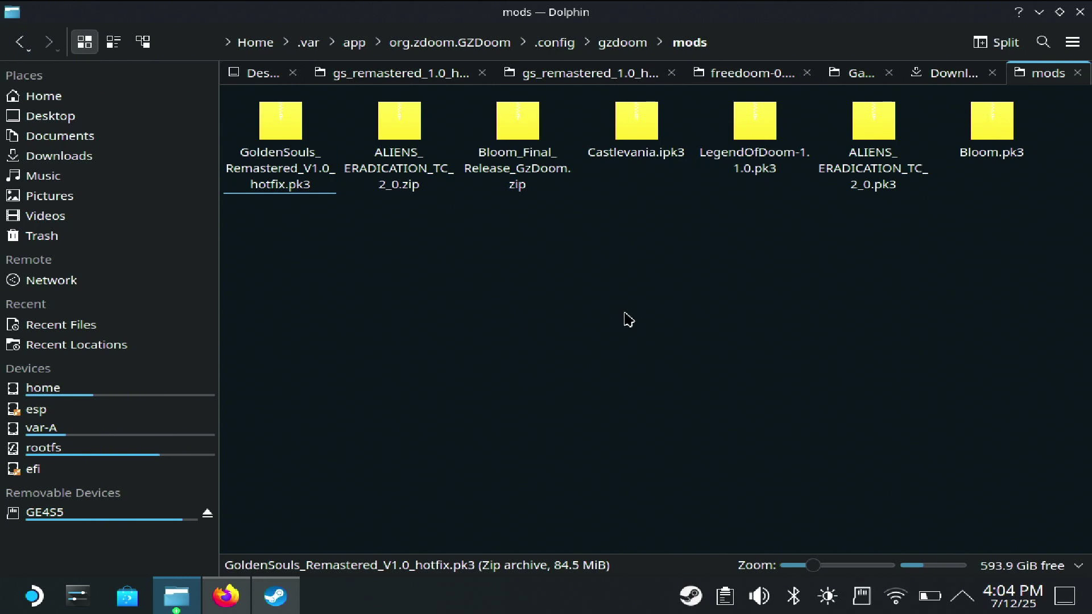
click(59, 98)
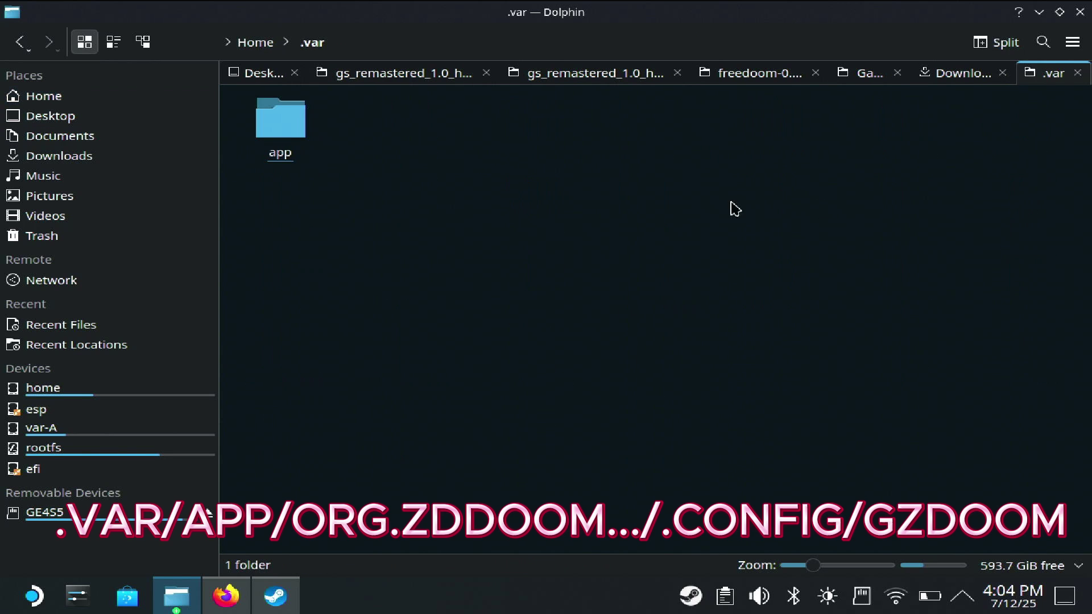
click(284, 124)
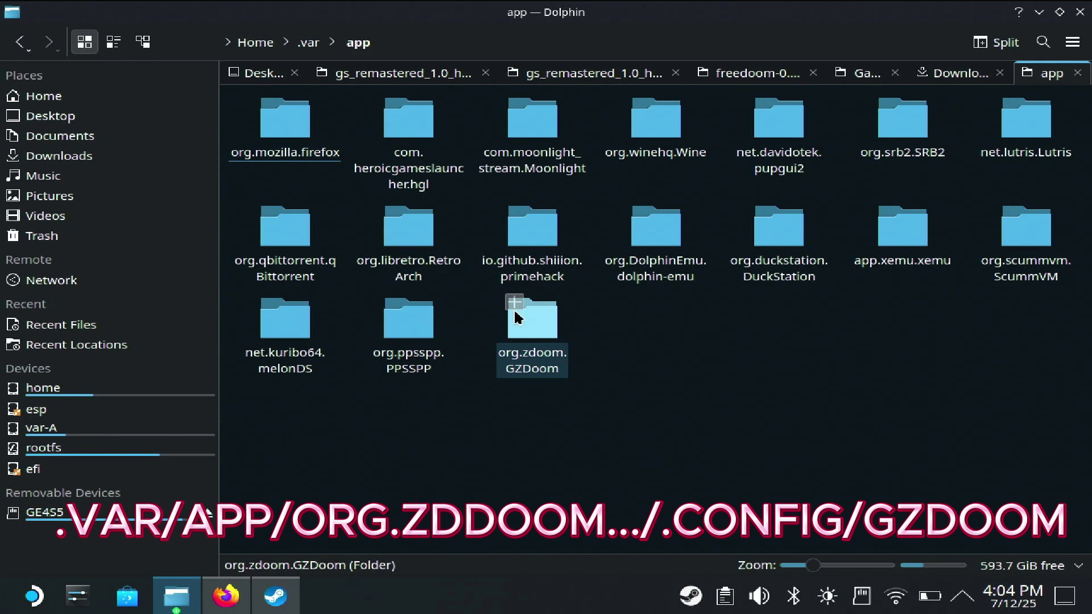
click(533, 335)
click(294, 123)
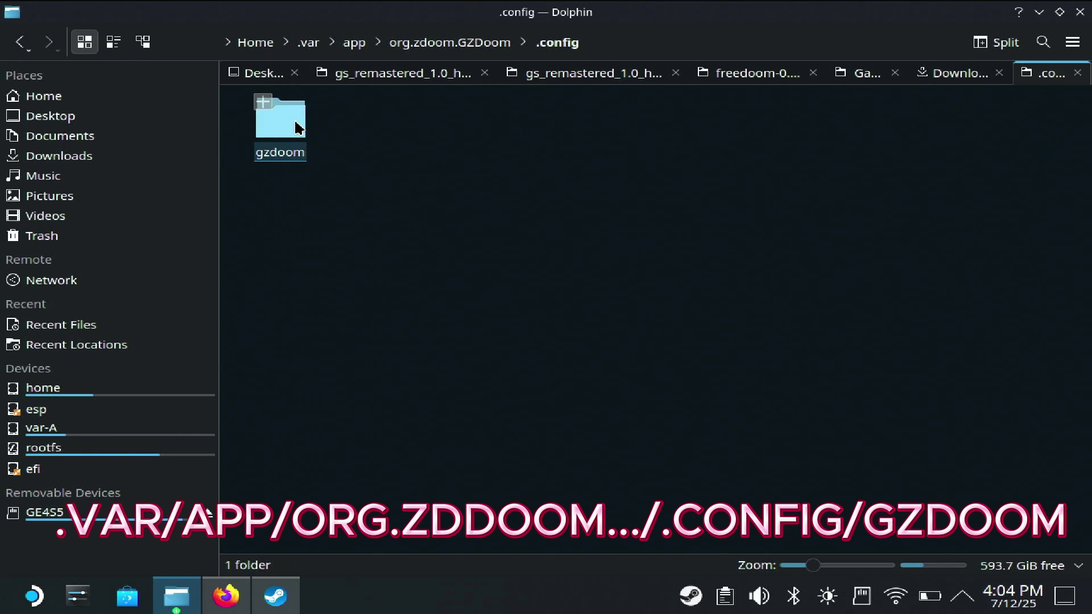
click(298, 127)
double_click(280, 119)
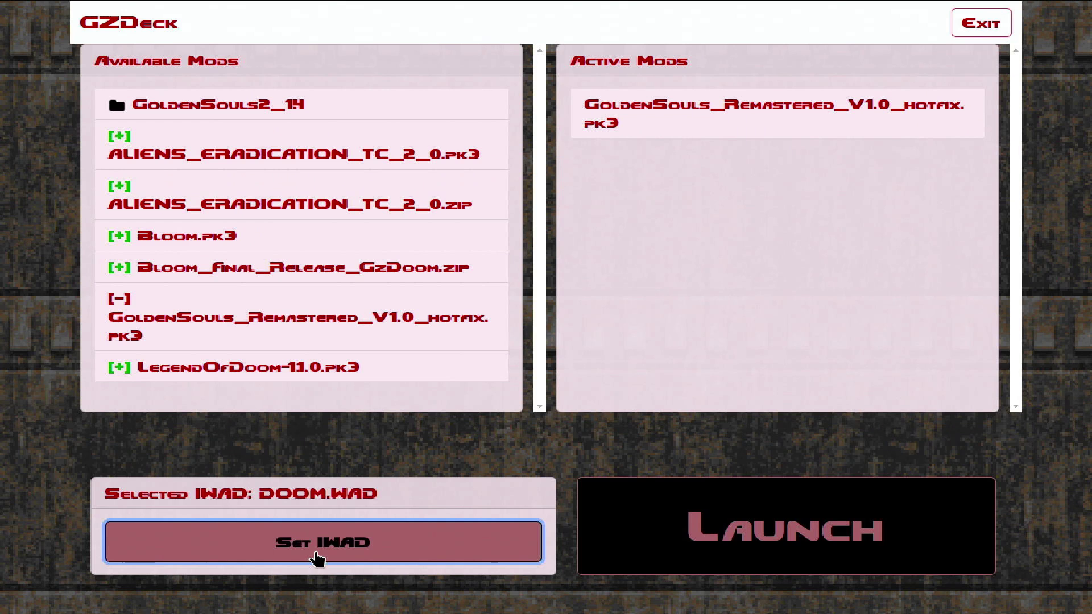
Launch GZDeck and set freedoom2.wad as the IWAD.
click(316, 555)
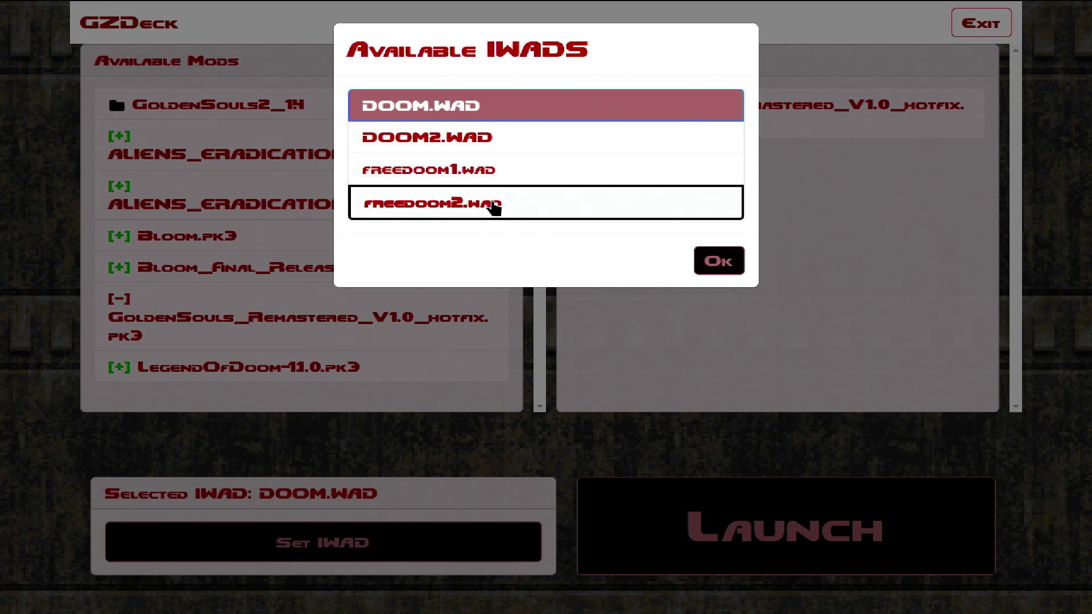
click(465, 204)
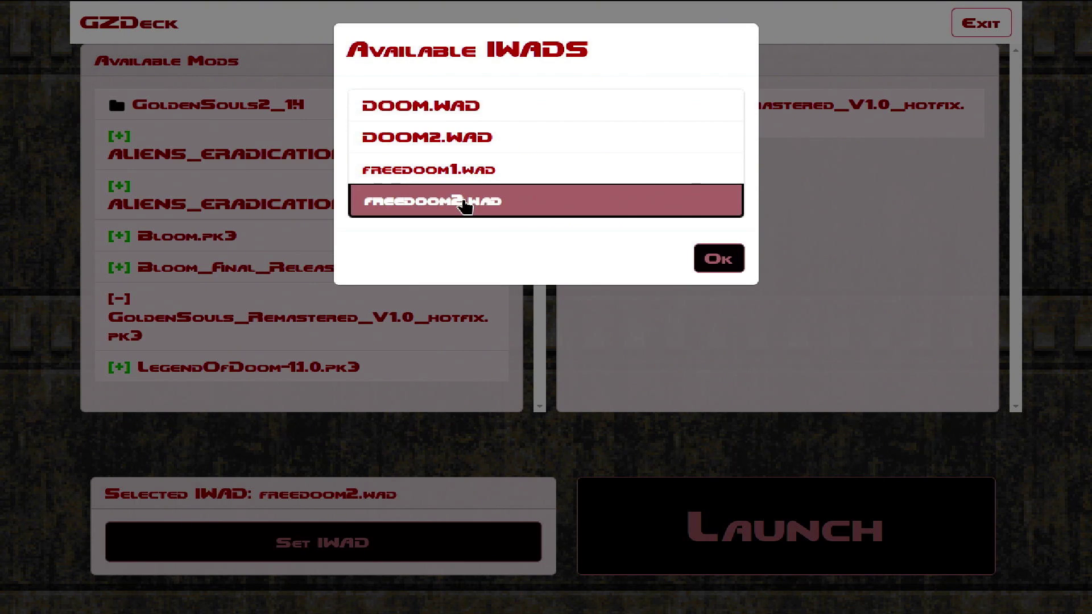
click(719, 259)
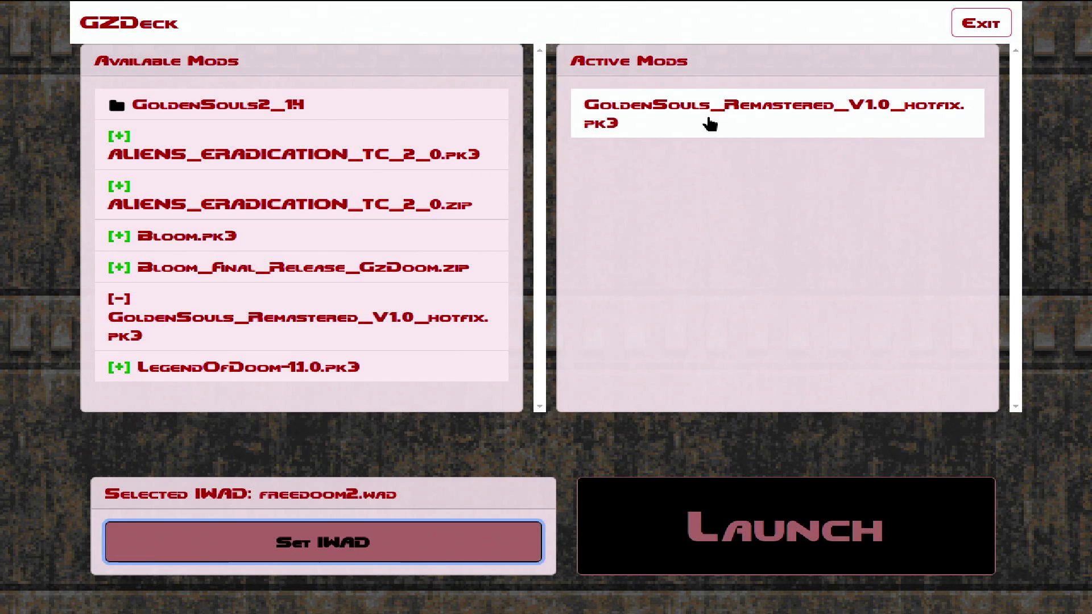
Remove the Golden Souls Remastered hotfix and activate GoldenSouls2_1.4.pk3 instead.
click(711, 122)
click(273, 112)
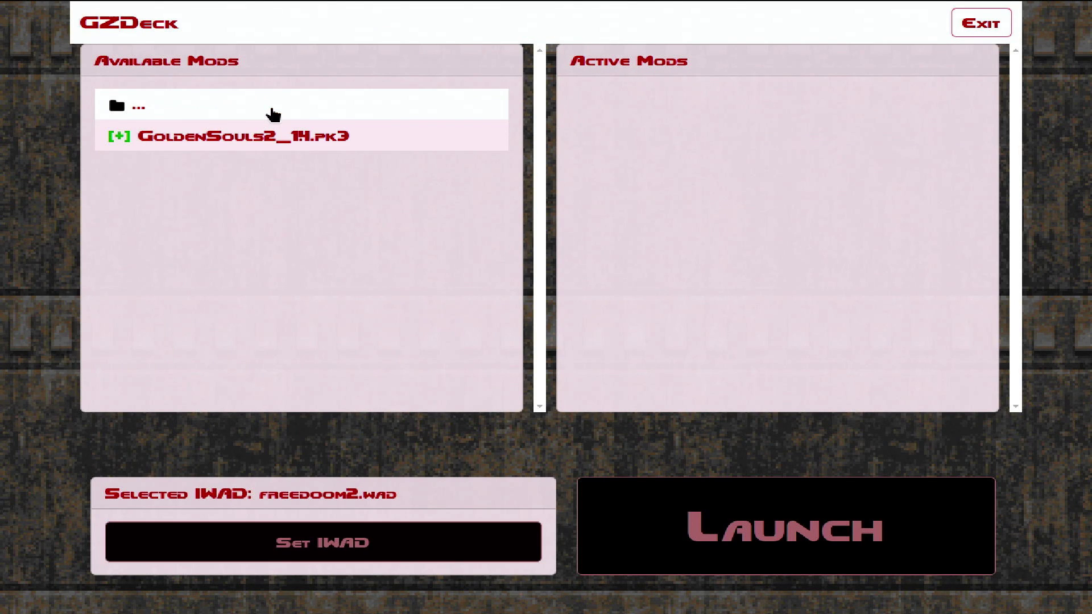
click(778, 523)
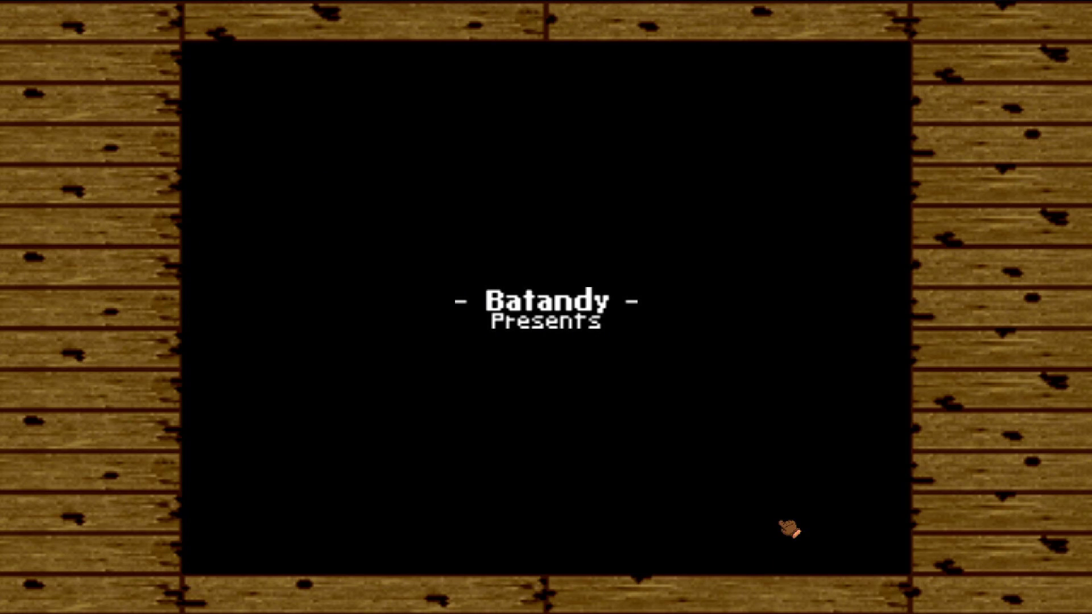
Start a new Golden Souls 2 game and walk into Green Plains to grab the cave sword.
key(Escape)
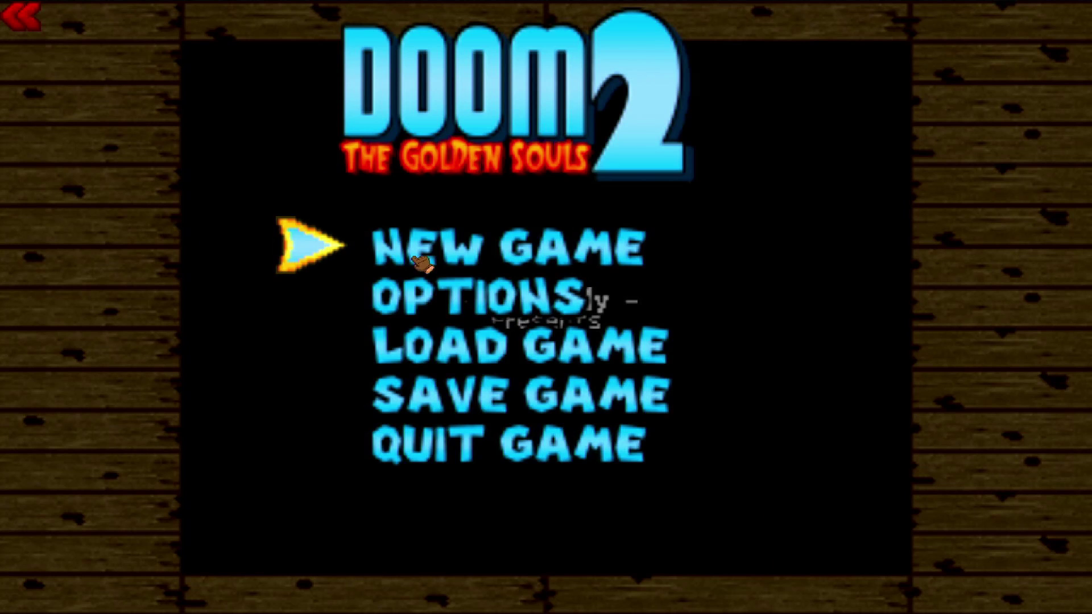
click(500, 257)
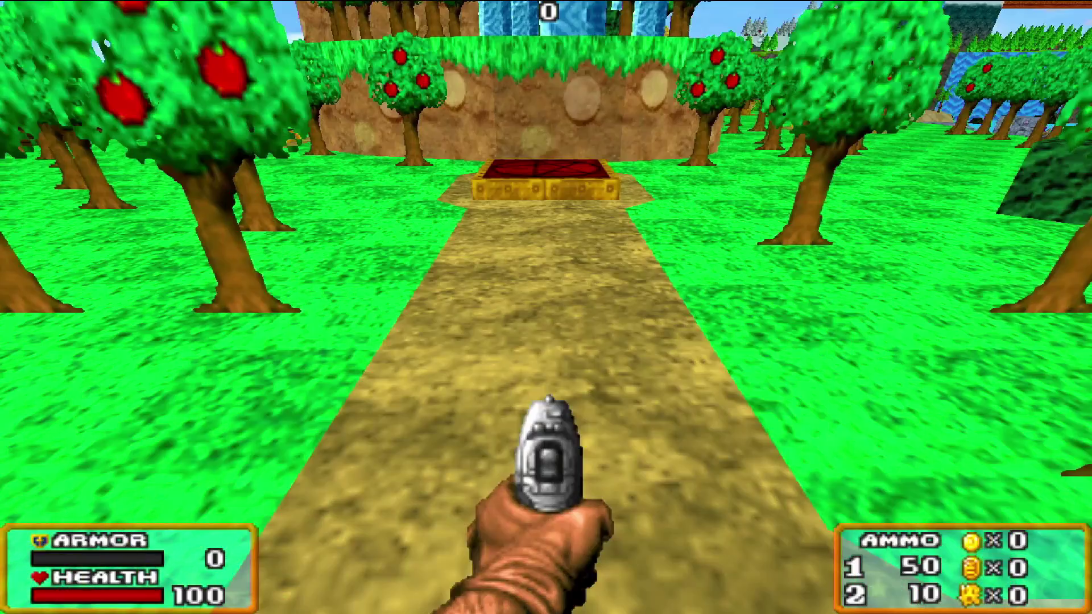
key(w)
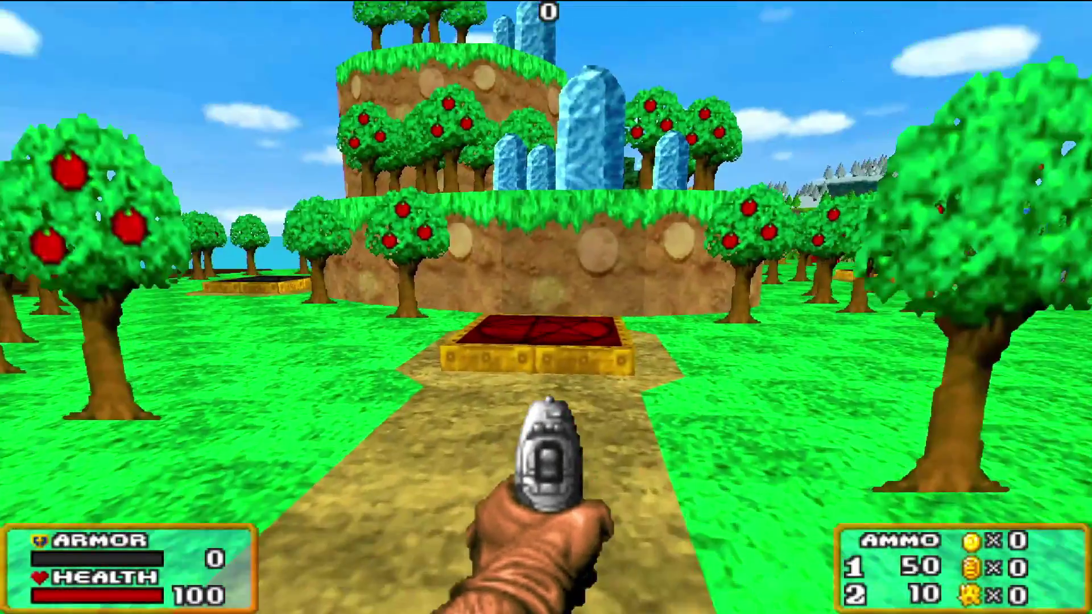
key(w)
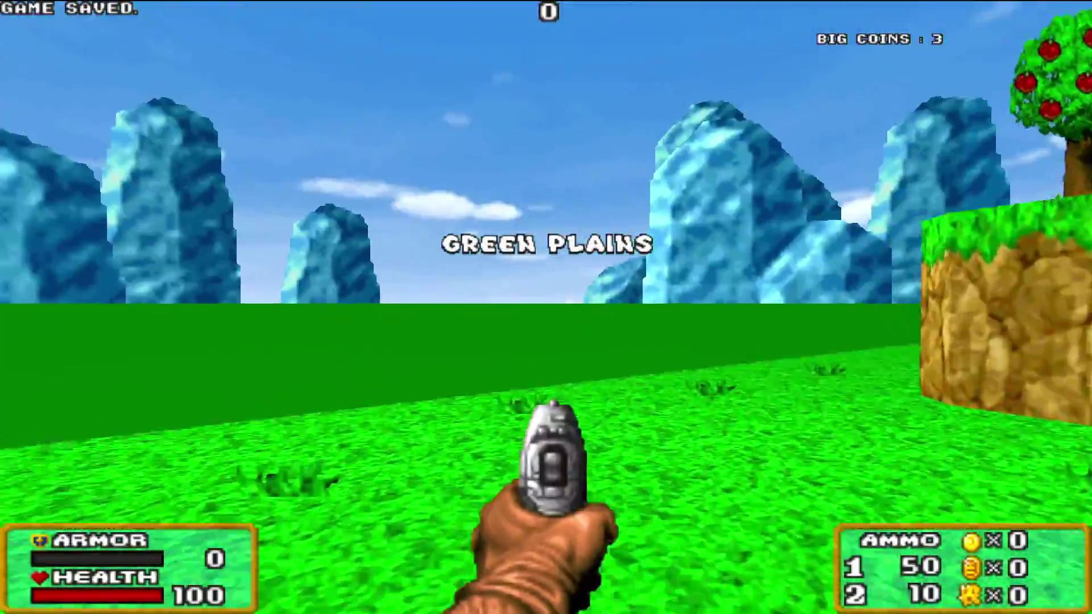
key(w)
key(w)
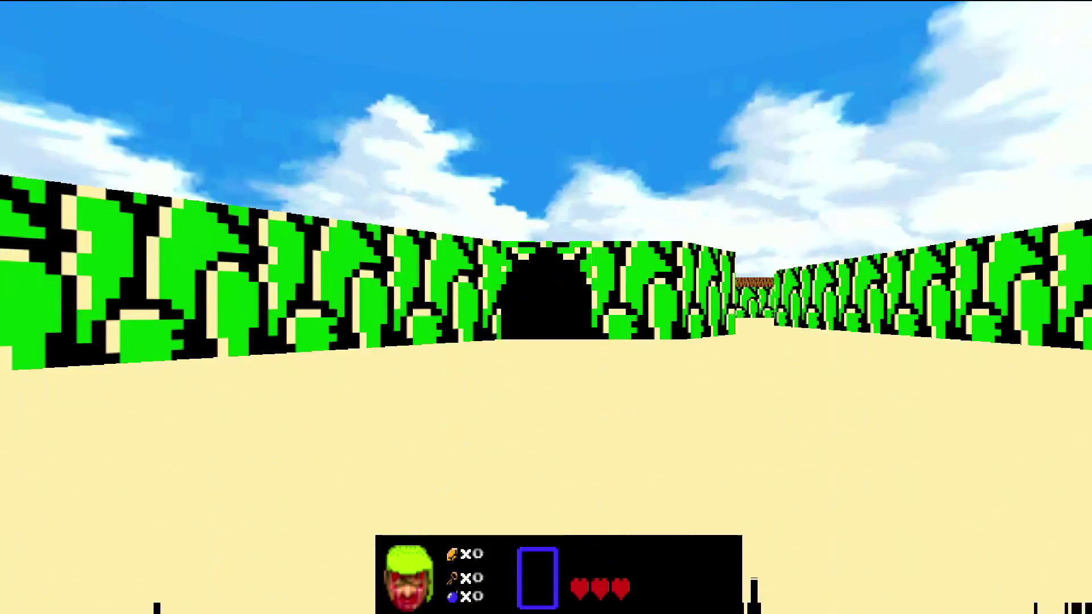
key(w)
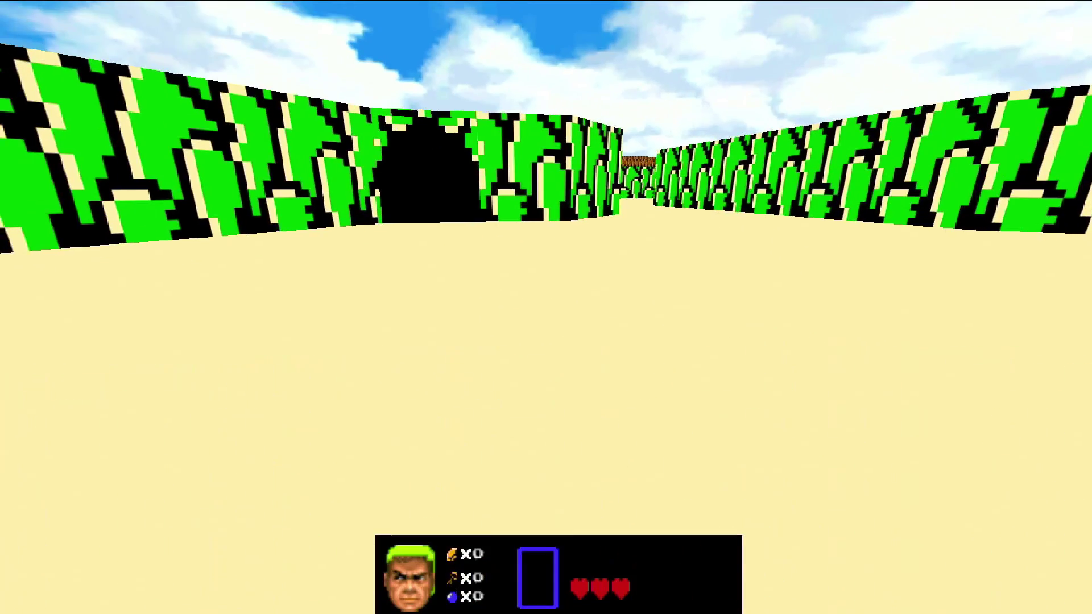
key(w)
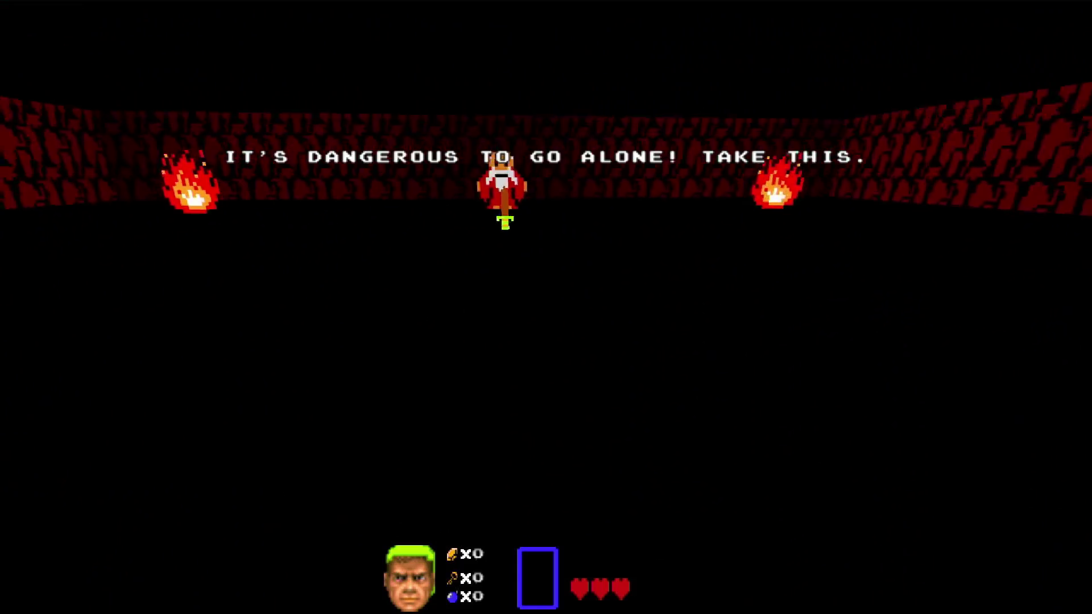
key(w)
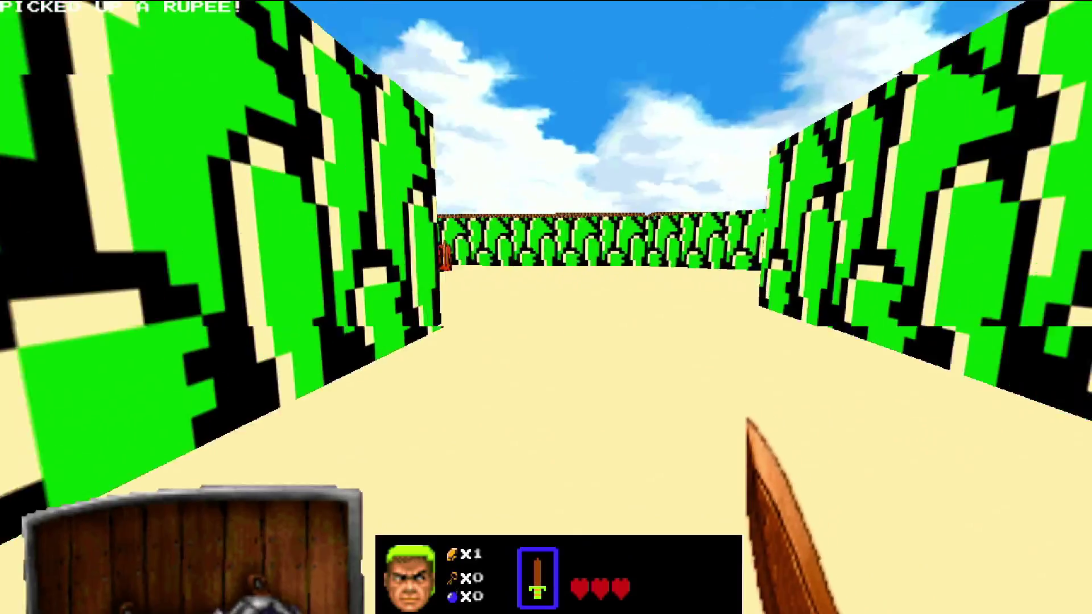
key(w)
key(w)
Kill the red enemy with sword swings and beams while strafing around it.
click(546, 307)
click(545, 307)
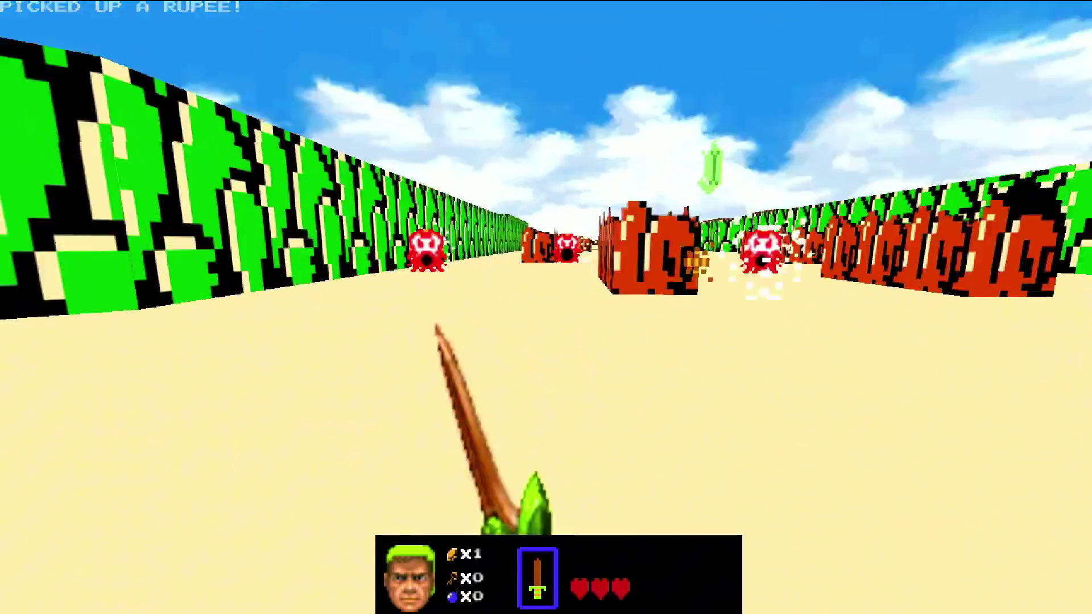
click(546, 307)
click(546, 307)
key(a)
click(546, 307)
click(546, 307)
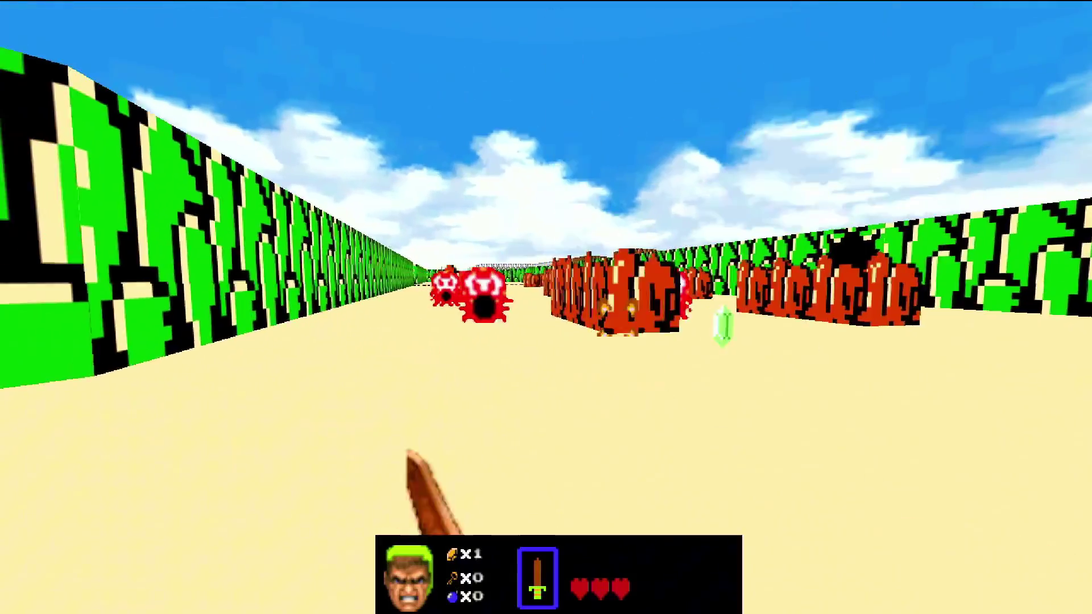
click(546, 307)
click(546, 307)
key(a)
click(546, 307)
click(546, 307)
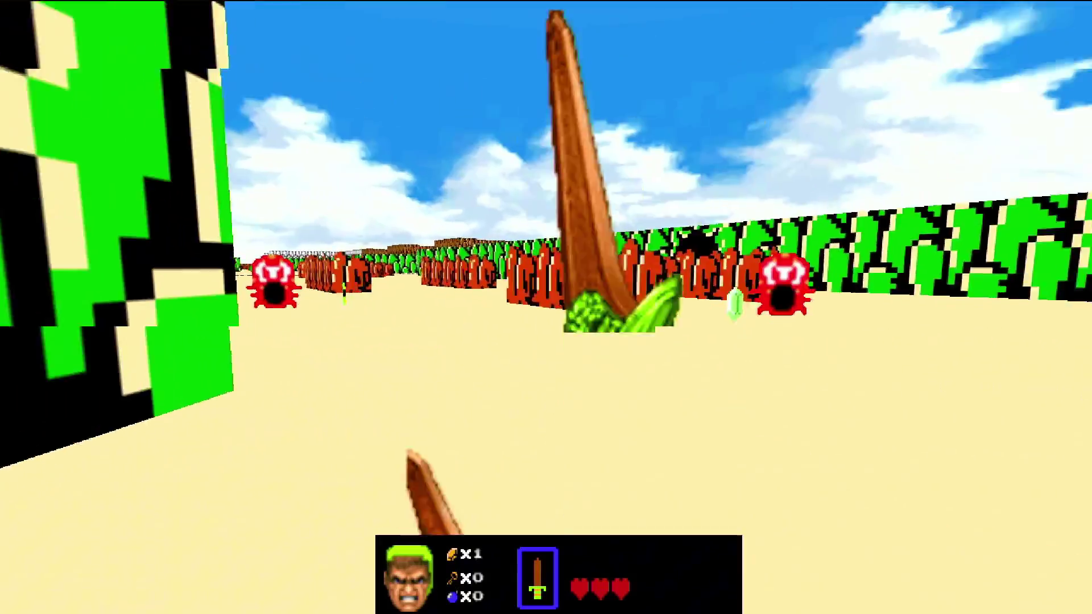
click(546, 307)
click(546, 307)
key(s)
click(545, 307)
click(546, 307)
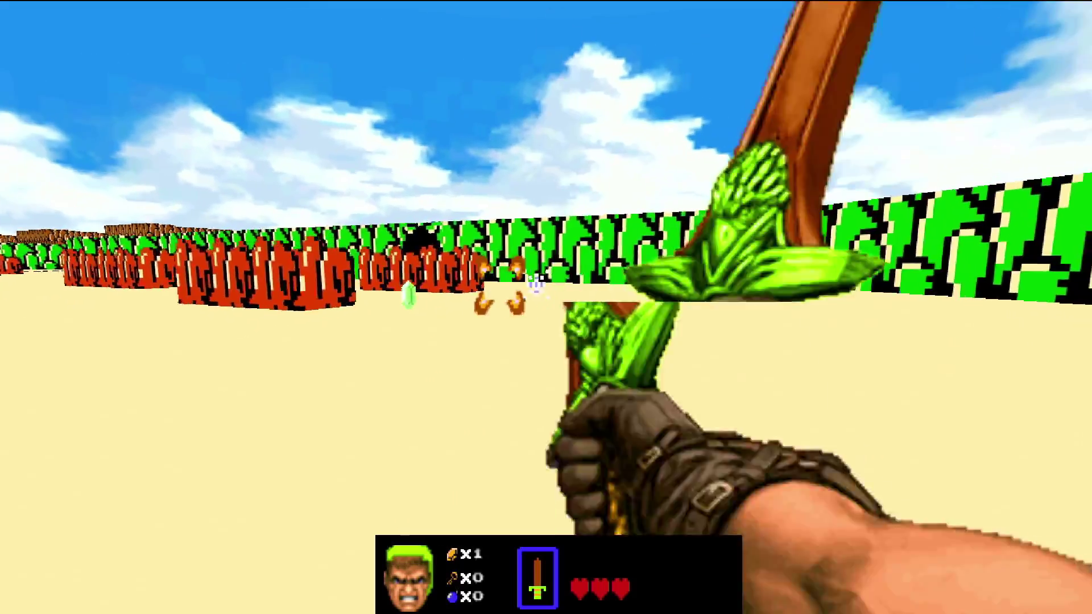
key(w)
key(d)
click(545, 307)
click(546, 307)
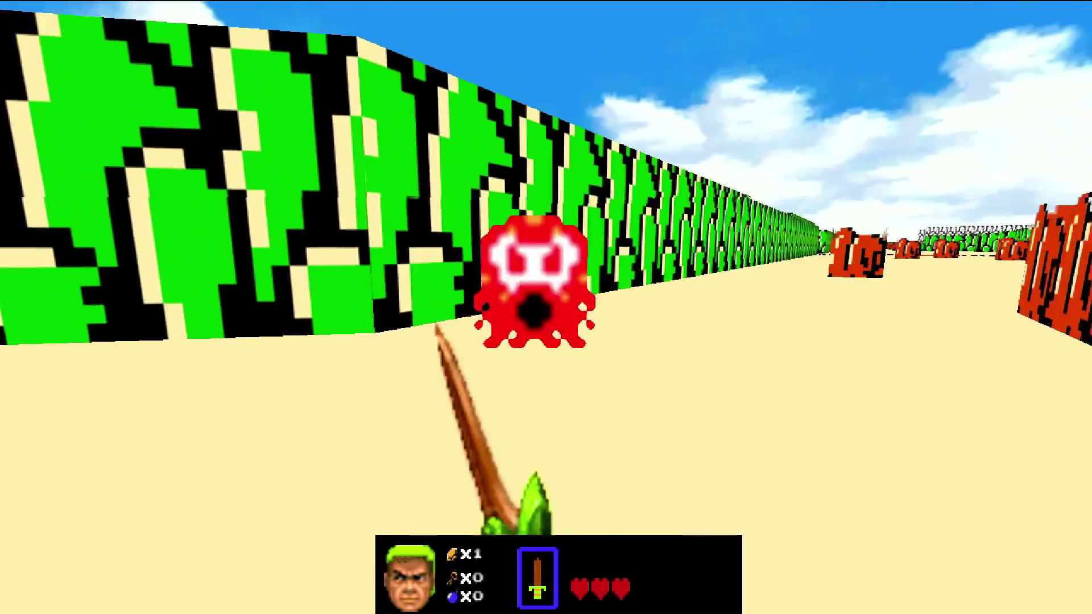
click(546, 307)
click(546, 307)
key(Right)
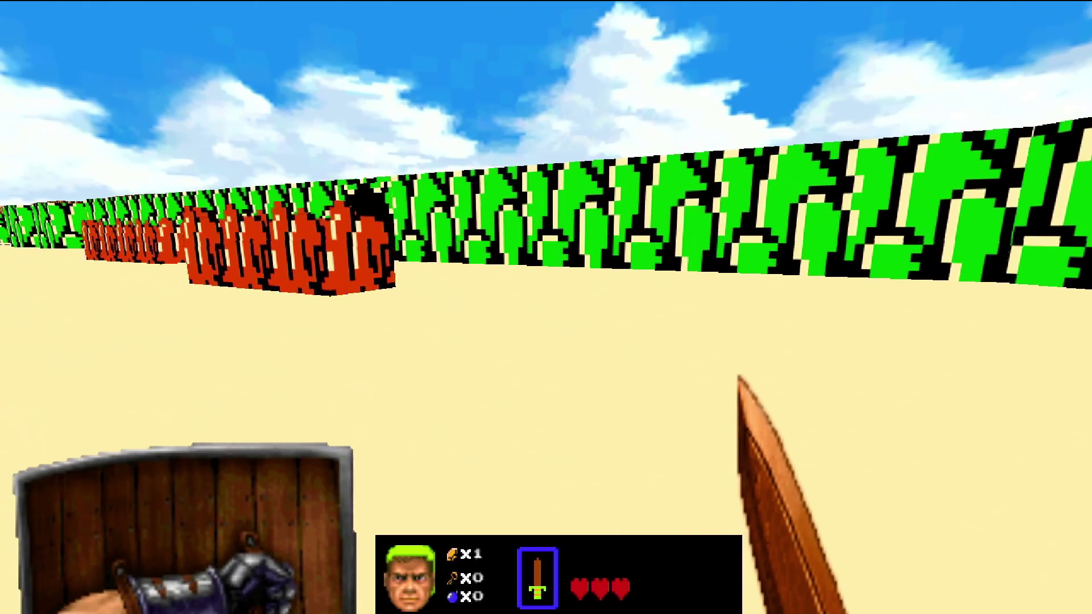
Quit the game and open the ModDB page for Ashes Stand Alone Version 1.51.
key(Escape)
click(600, 509)
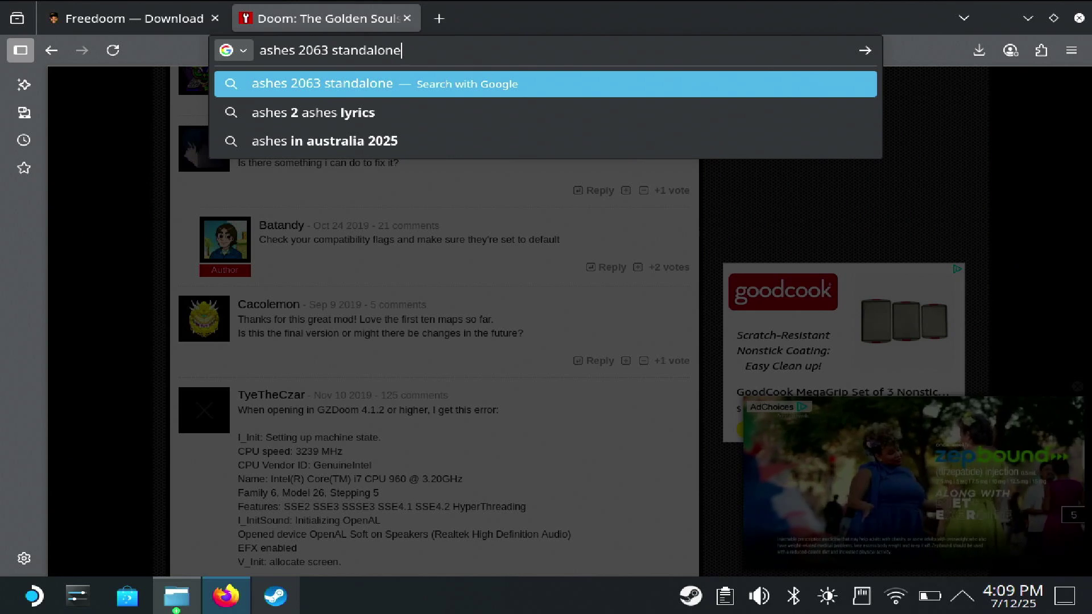
key(Return)
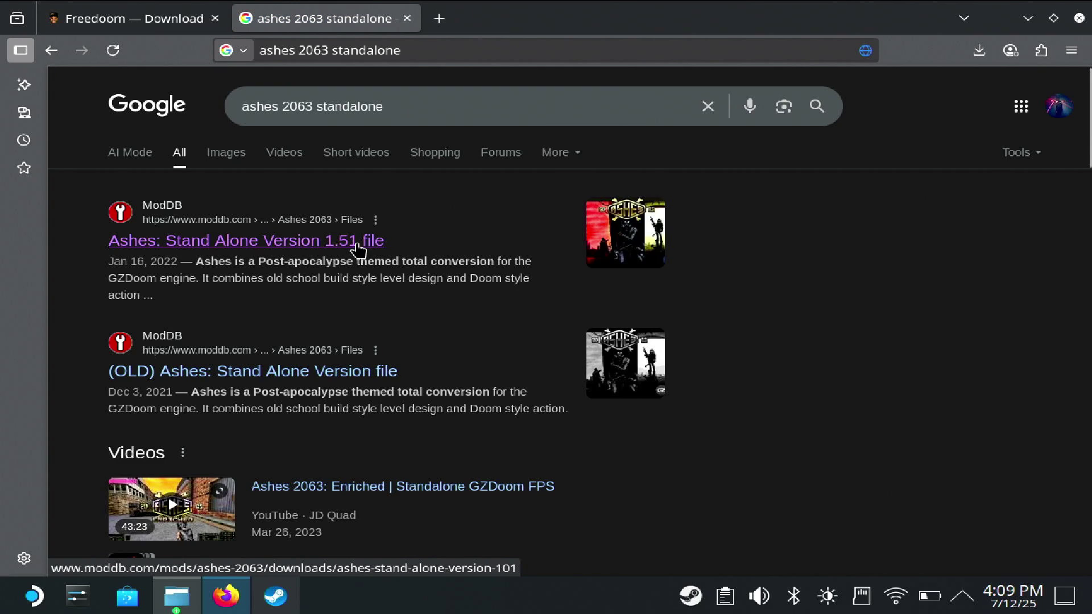
click(357, 248)
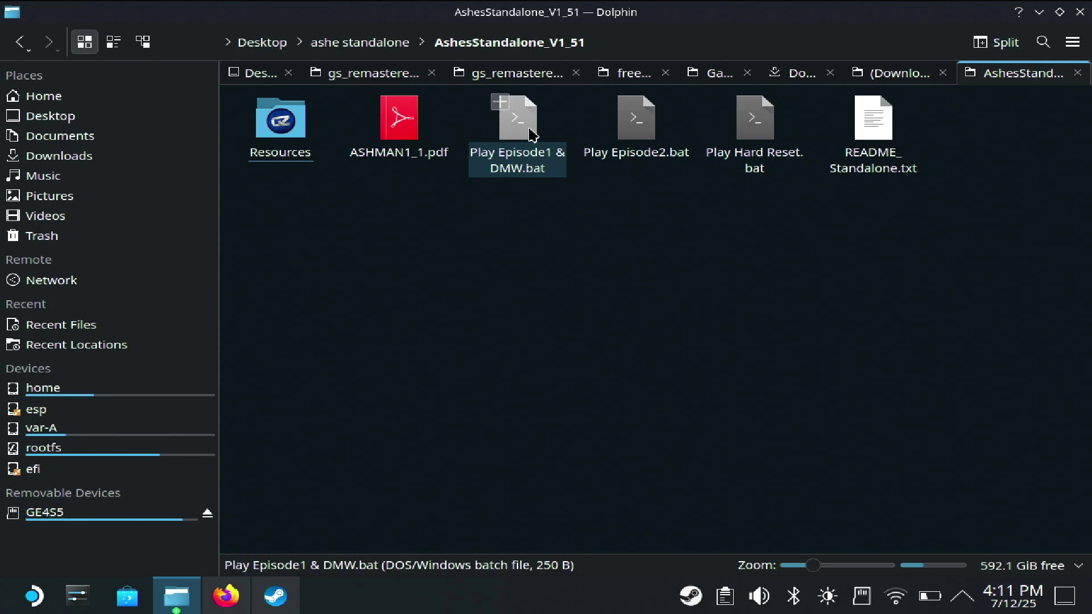
Show the actions for Play Episode1 & DMW.bat and view its Share submenu.
right_click(532, 136)
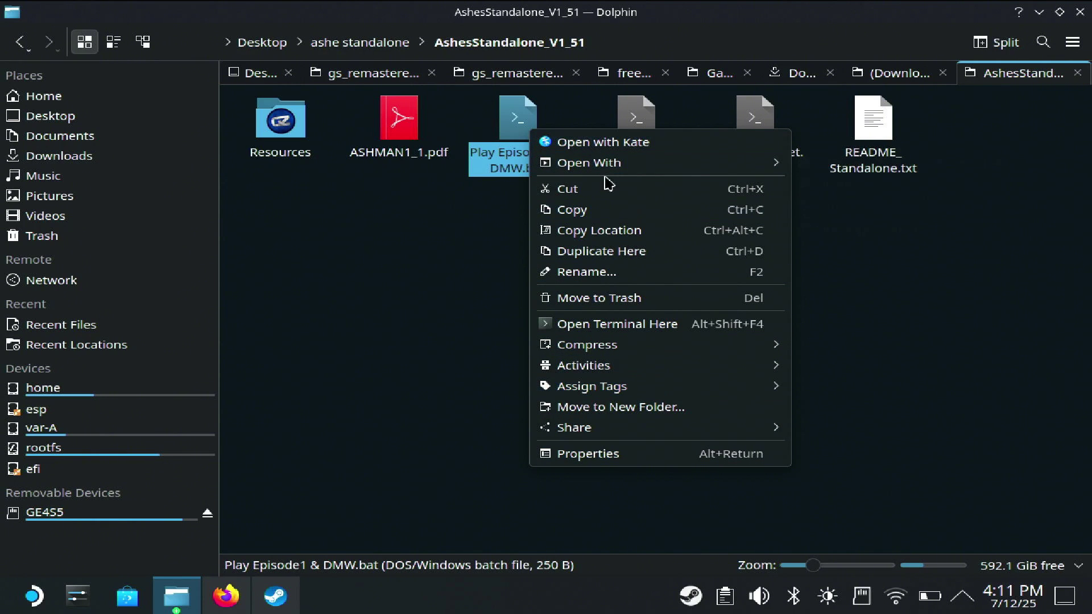
mouse_move(619, 430)
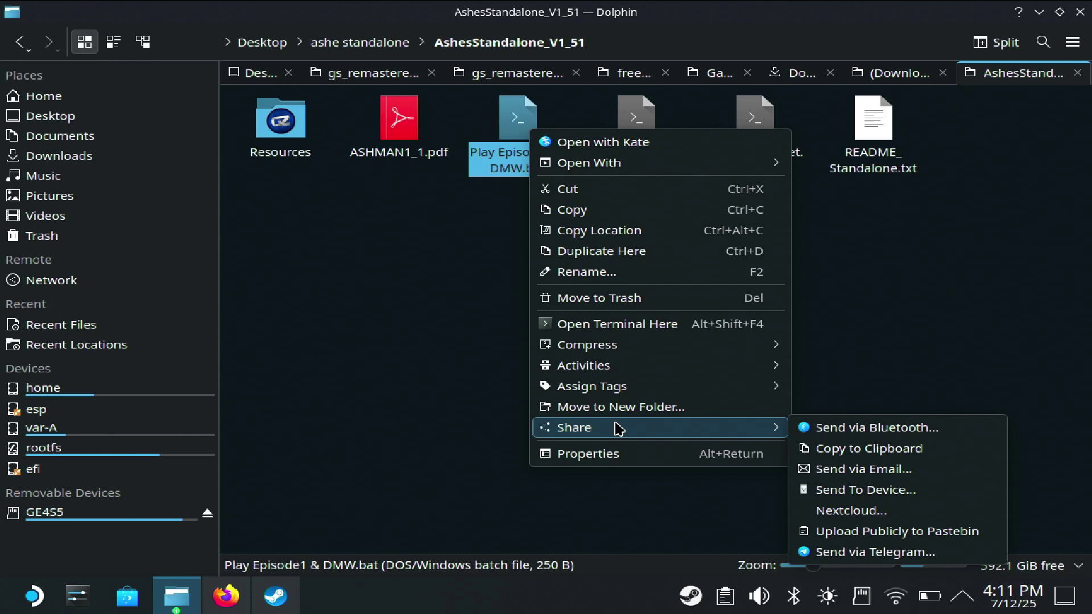
mouse_move(781, 165)
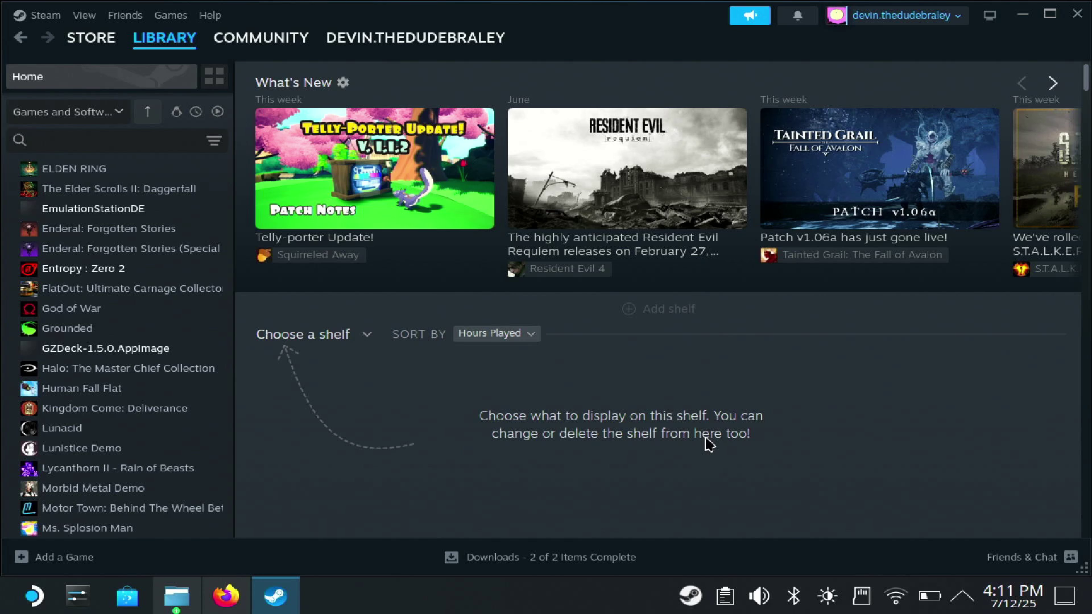
Pick Play Episode1 & DMW.bat from AshesStandalone_V1_51 as a non-Steam game, using the All Files filter.
click(171, 15)
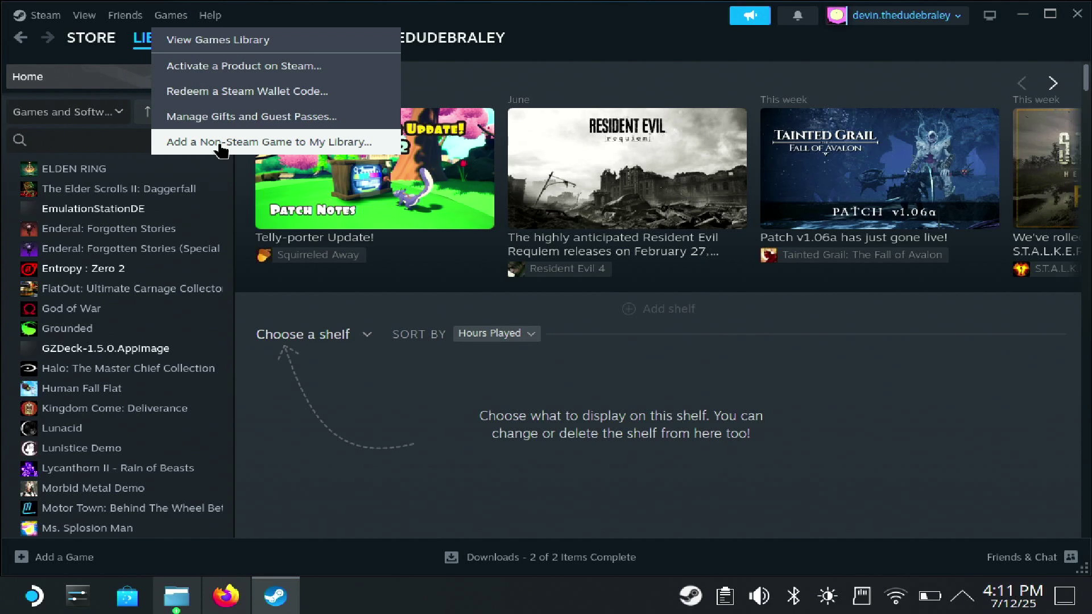
click(218, 146)
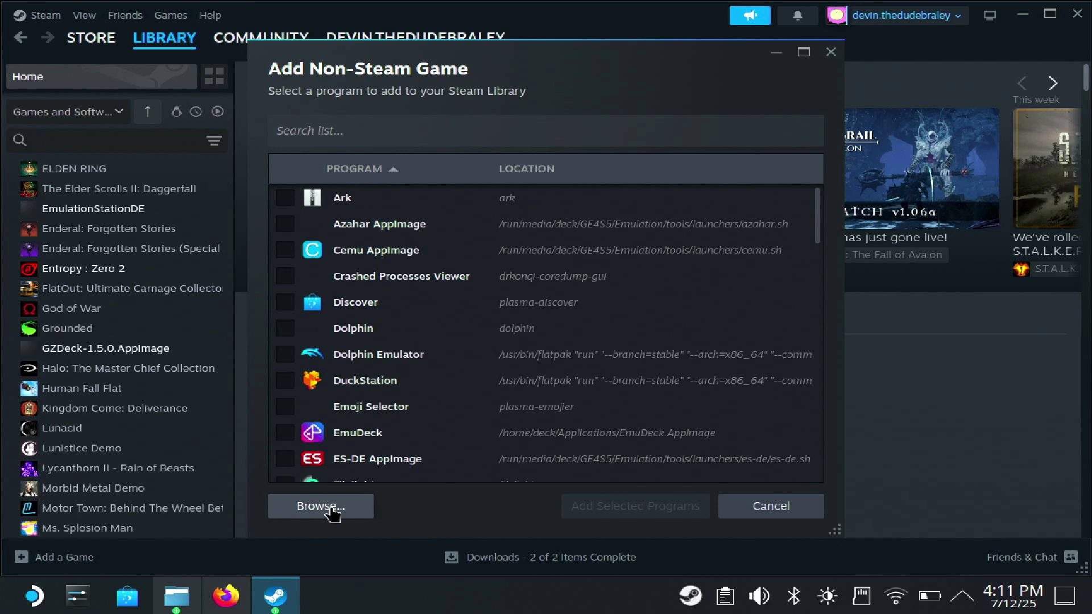
click(333, 509)
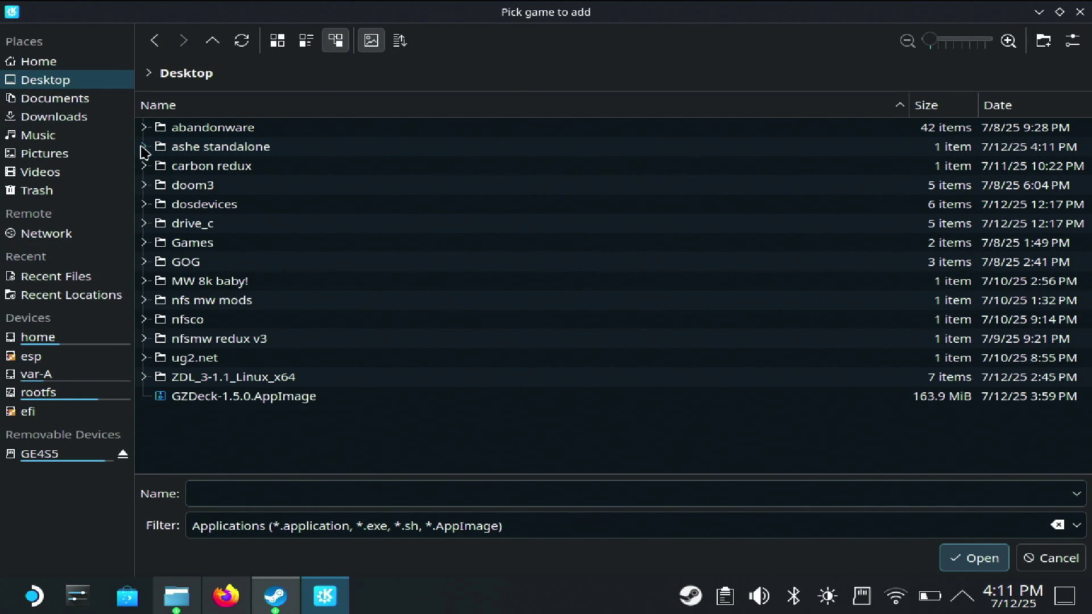
click(145, 147)
click(161, 166)
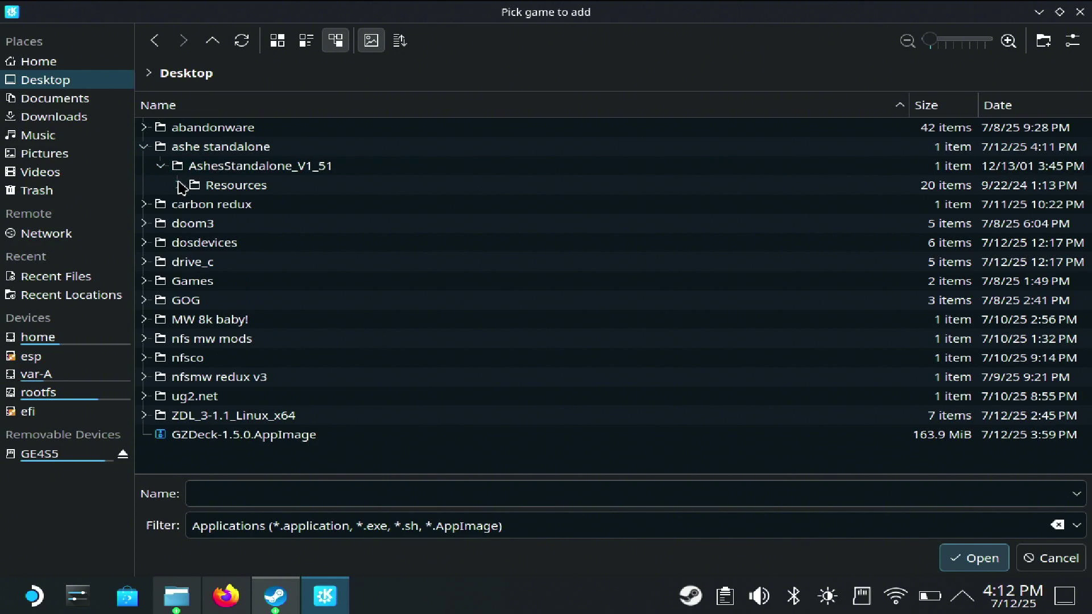
click(178, 185)
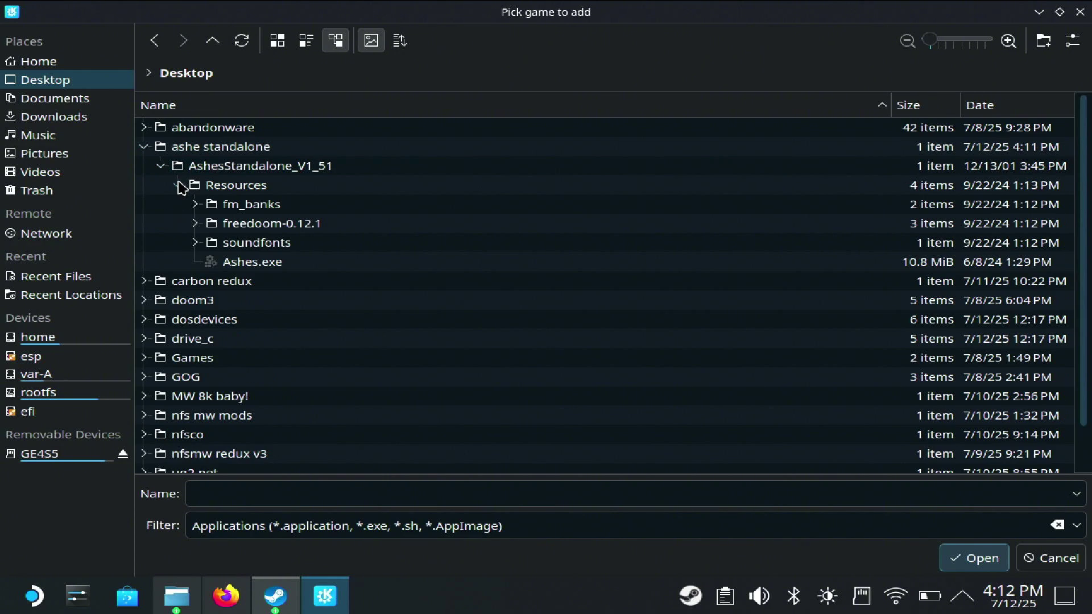
click(1077, 526)
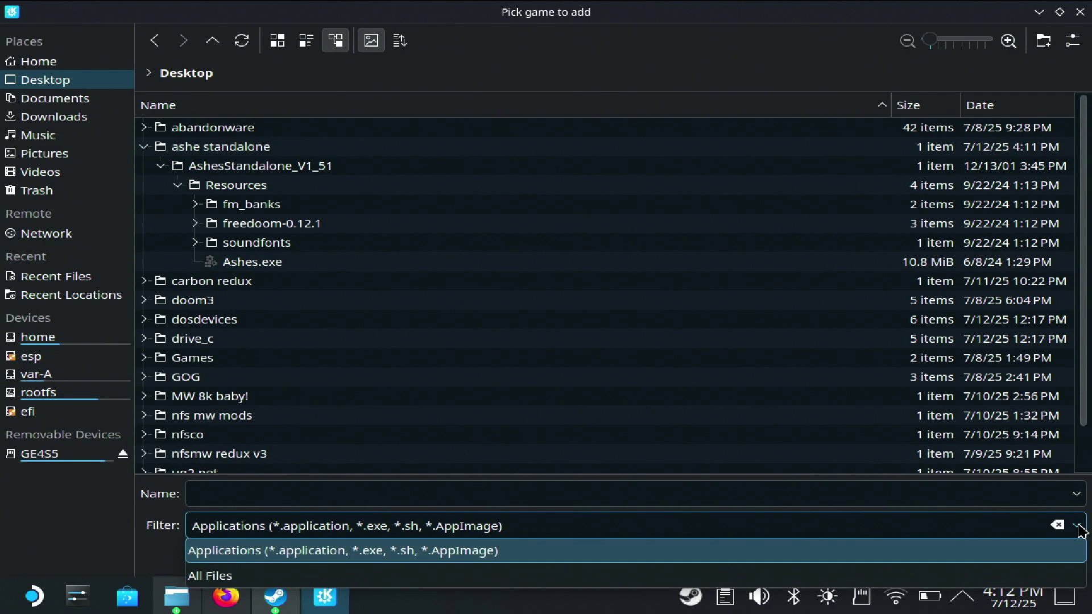
click(226, 579)
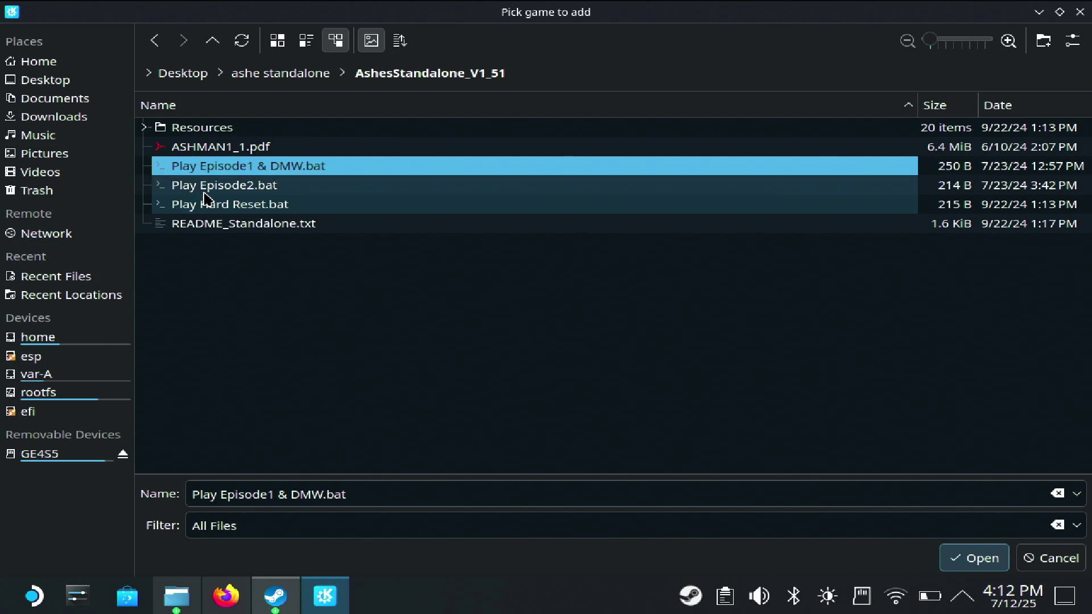
click(978, 561)
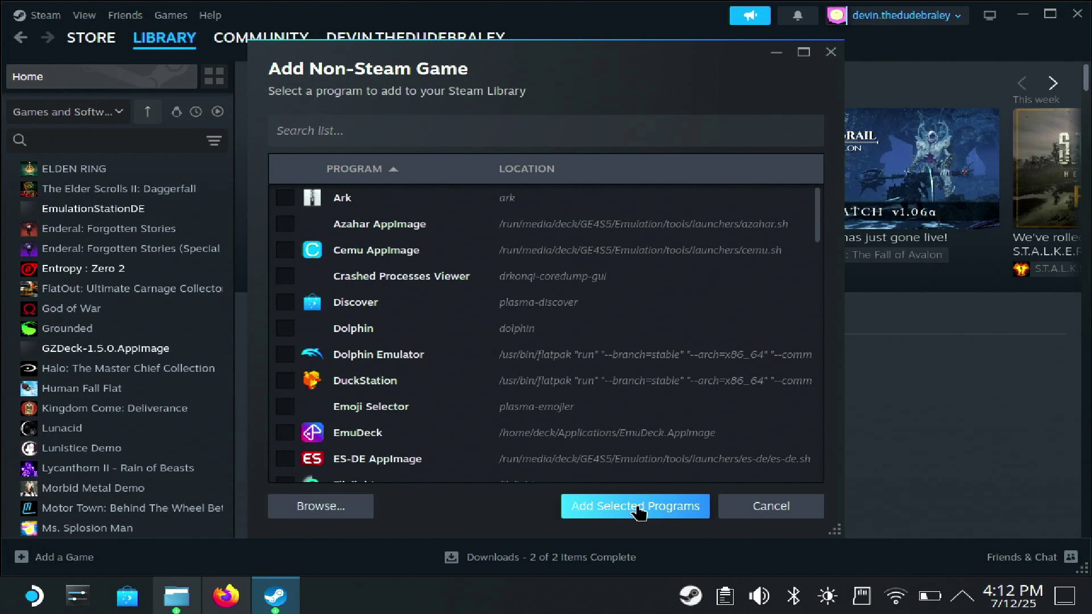
Add Play Episode1 & DMW.bat to the library and find its page with a 'play' search.
click(640, 507)
text(play)
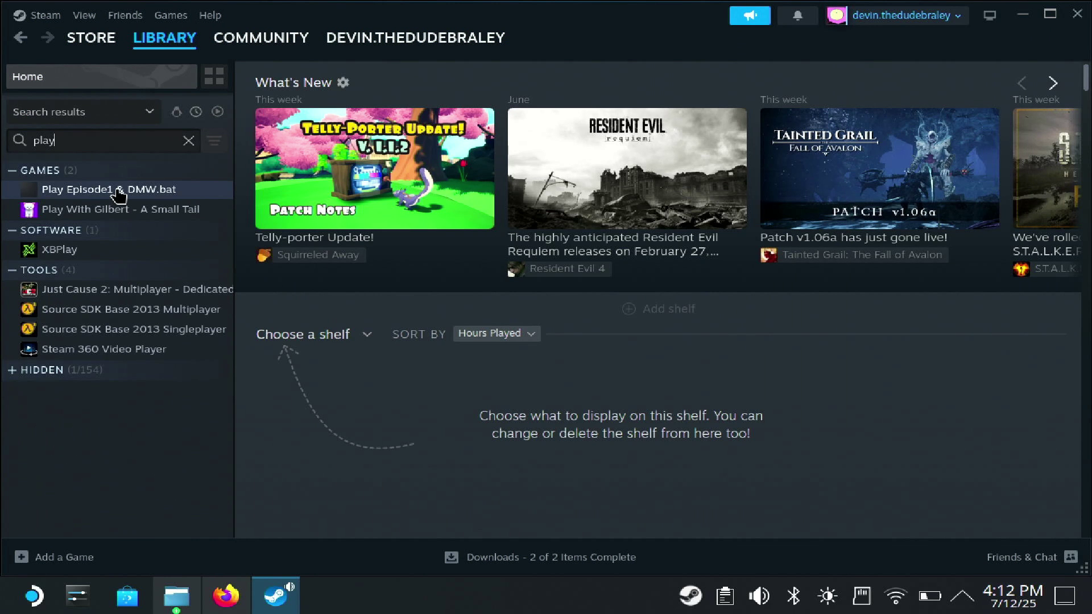
click(118, 195)
Force Proton Experimental as its compatibility tool and launch the game.
click(972, 323)
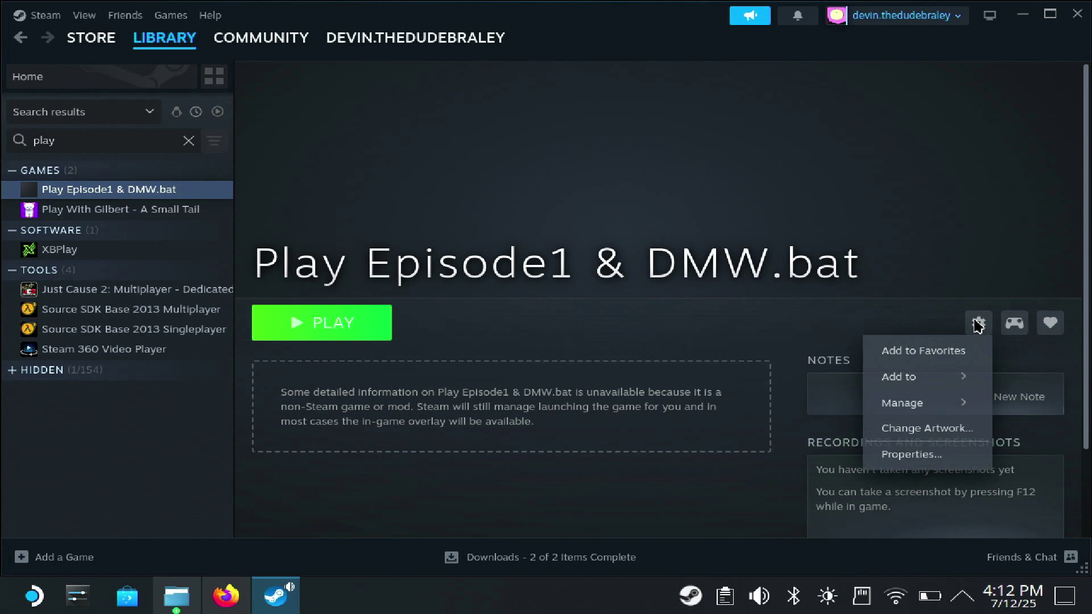
click(936, 455)
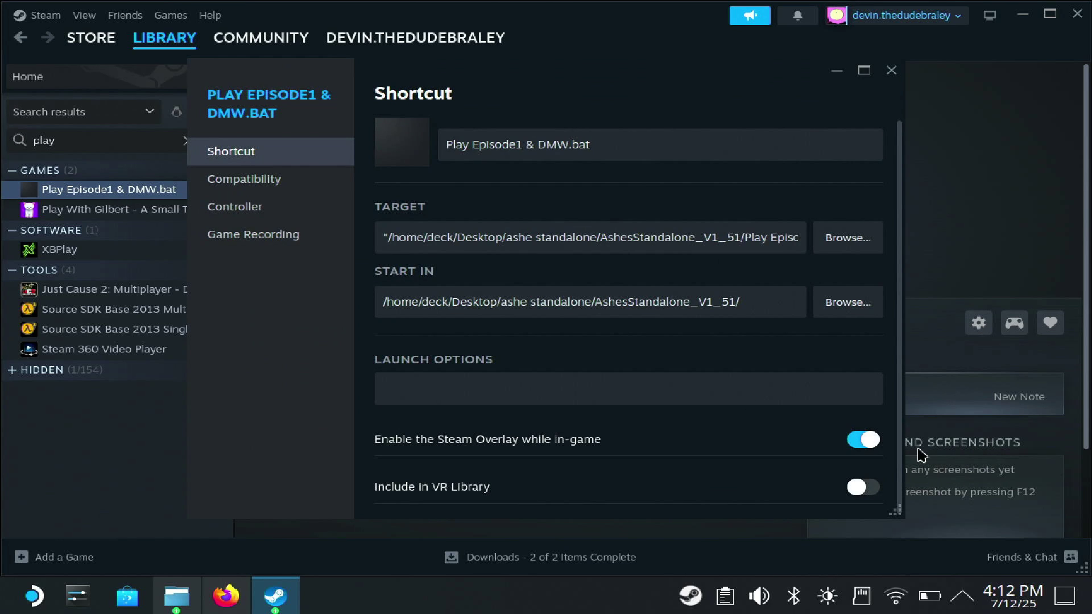
click(316, 184)
click(392, 135)
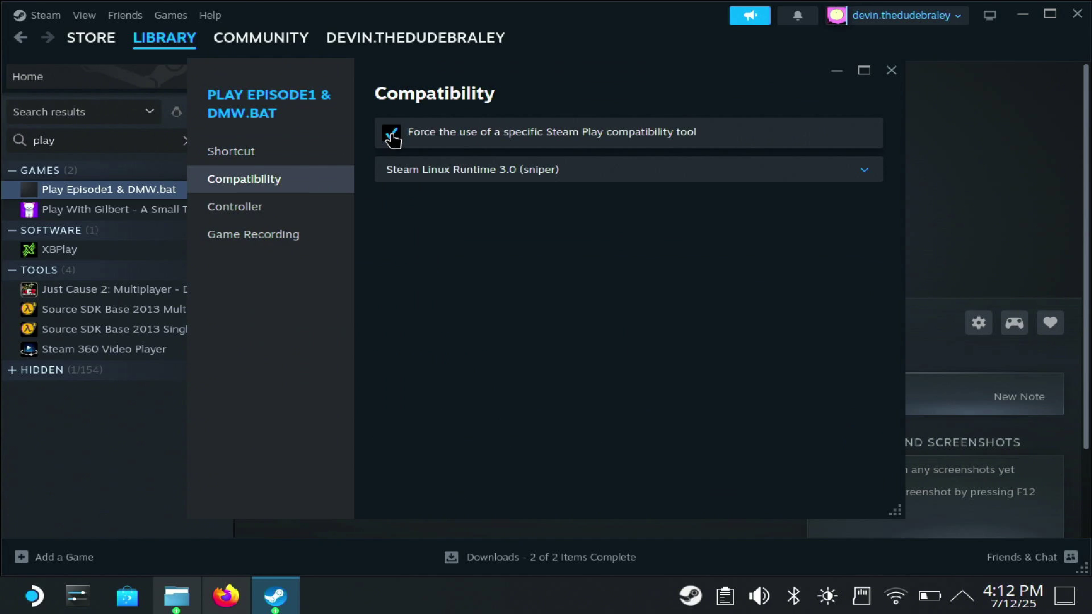
click(395, 172)
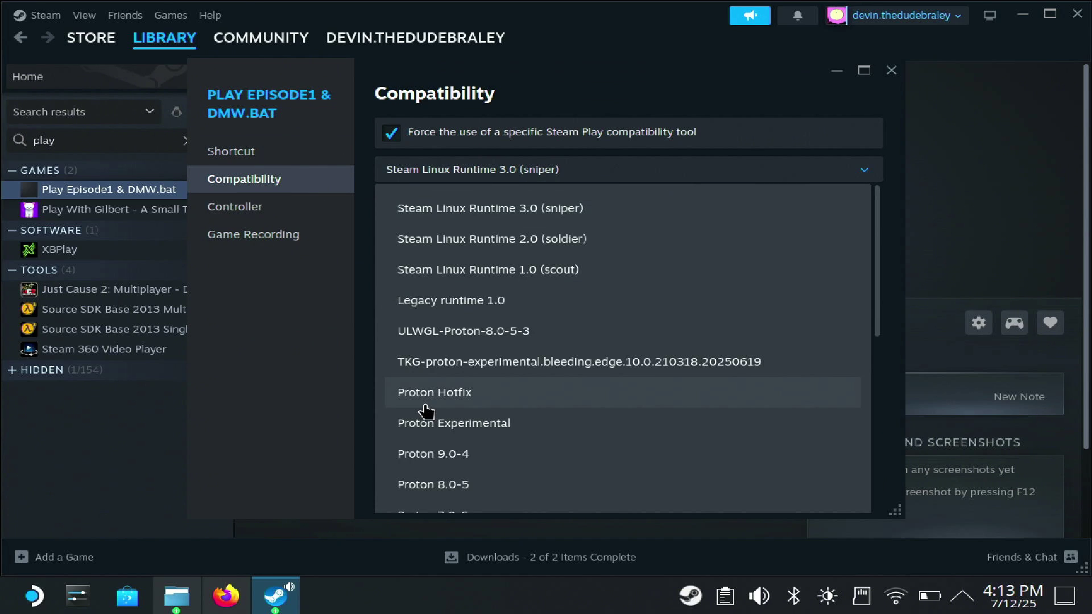
click(433, 427)
click(137, 455)
click(349, 331)
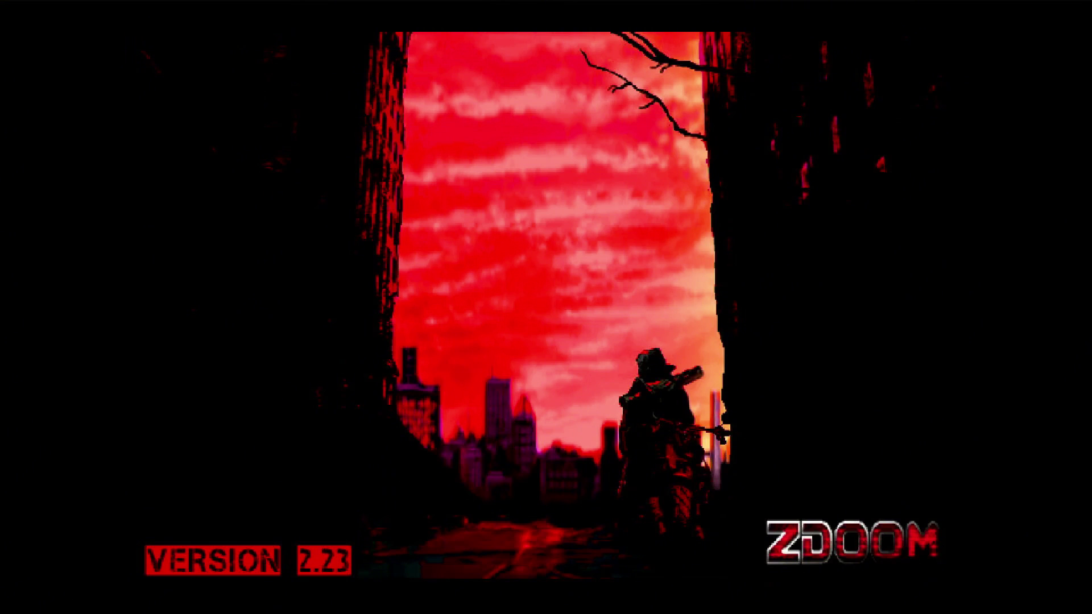
Start a new Tutorial game on Standard difficulty, look around, then return to the menu.
key(Escape)
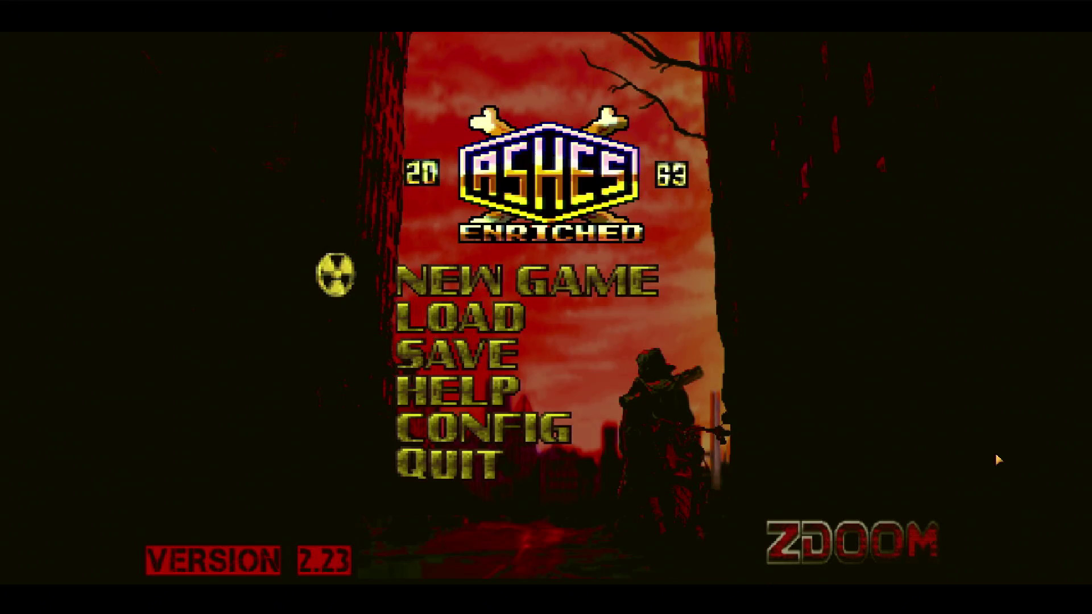
click(563, 290)
click(540, 253)
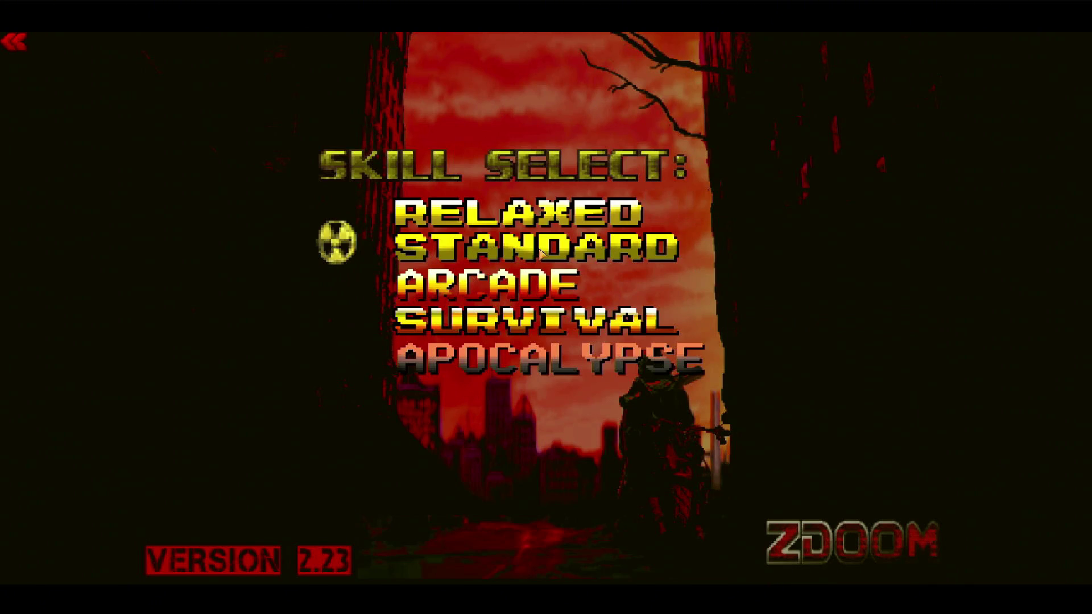
click(553, 259)
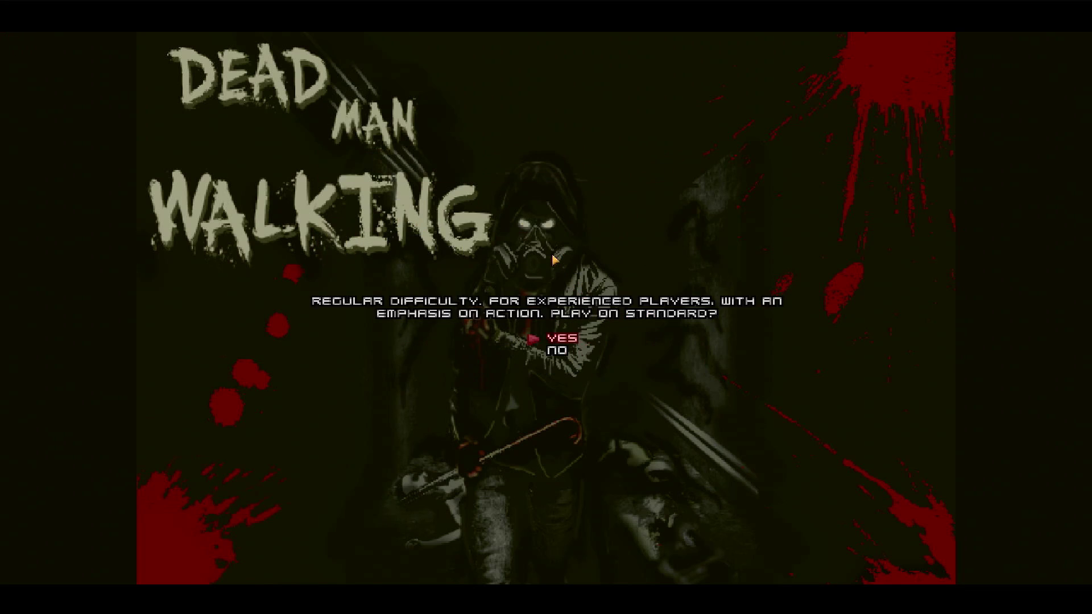
click(572, 339)
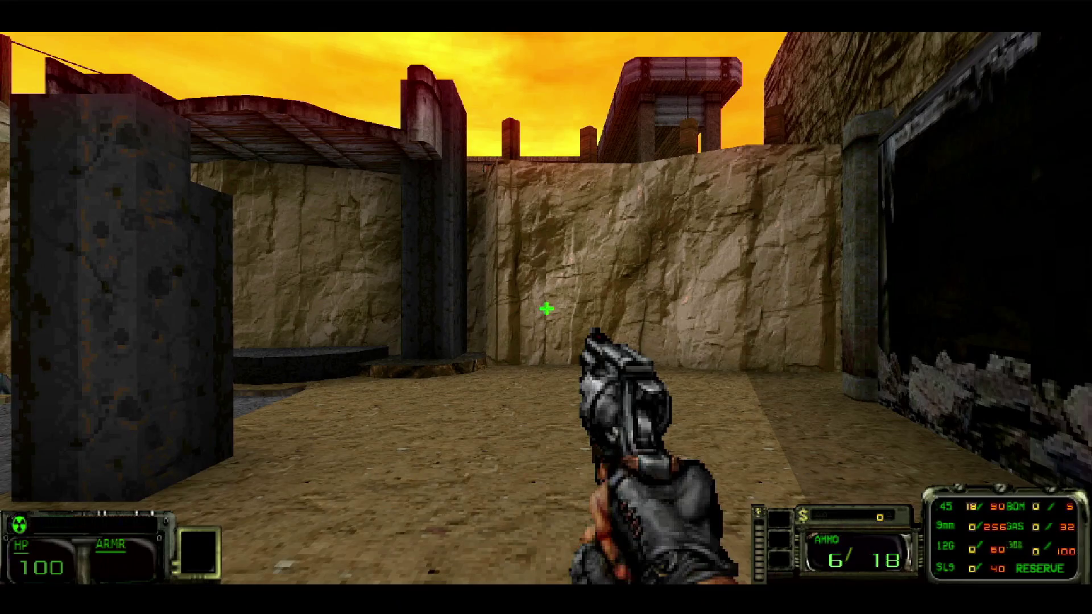
key(w)
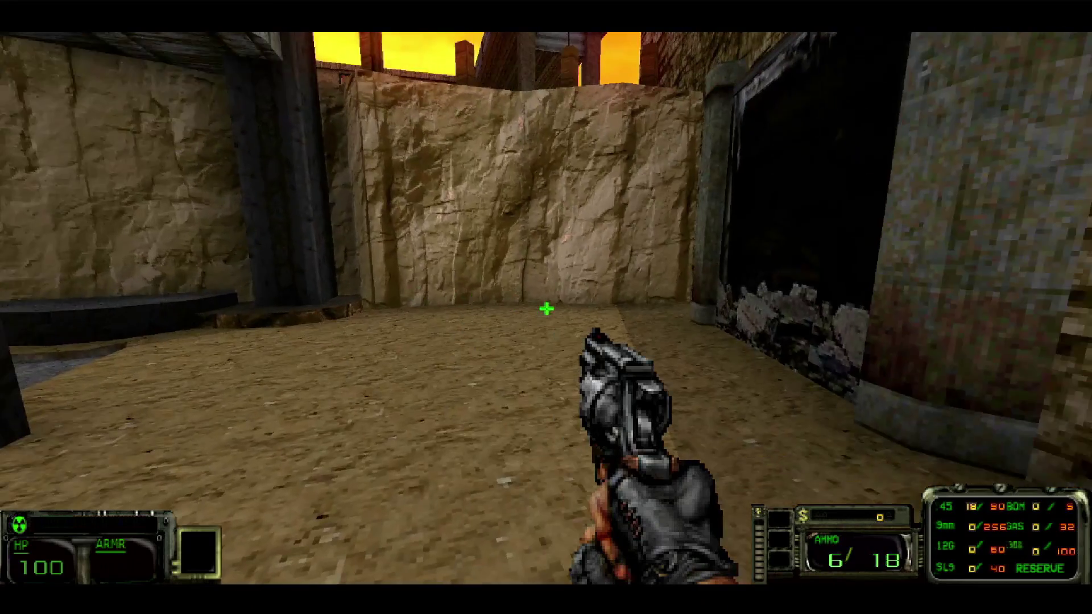
key(Escape)
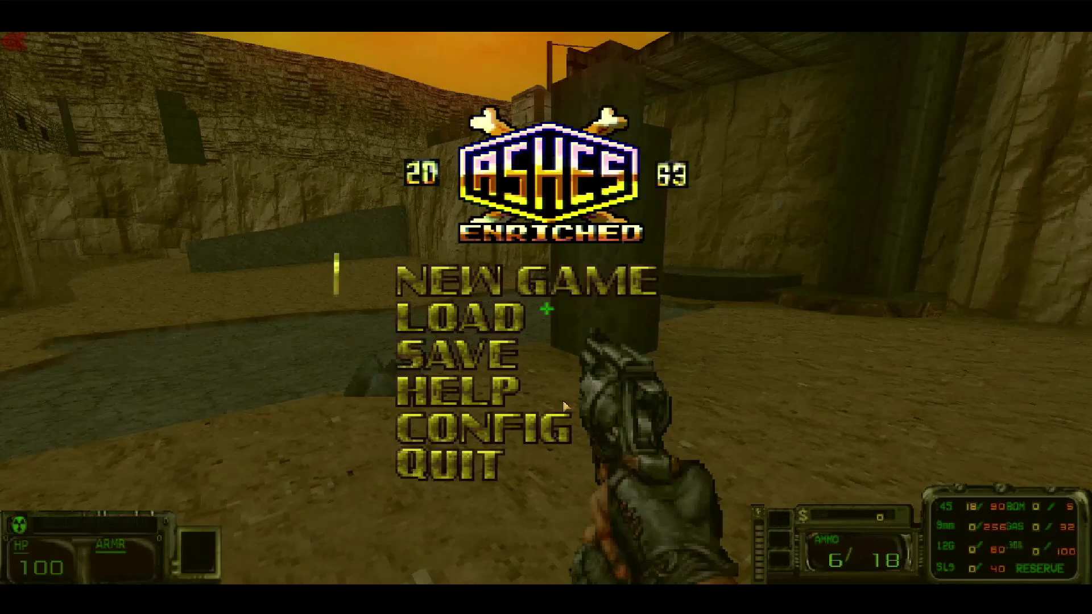
Toggle controller support on and back off under Options > Controls > Controller Options.
click(494, 435)
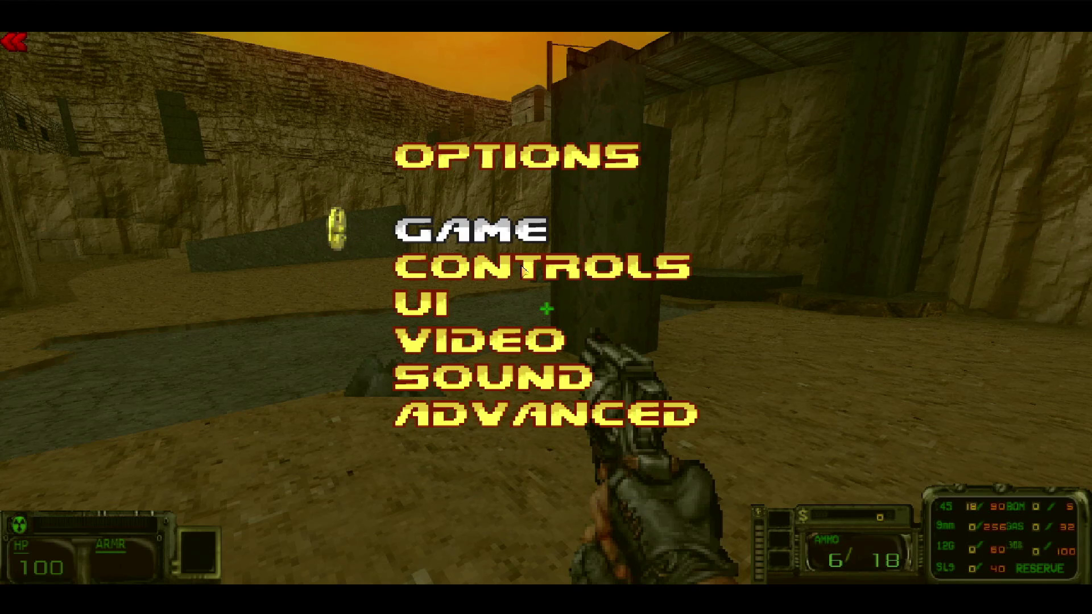
click(524, 270)
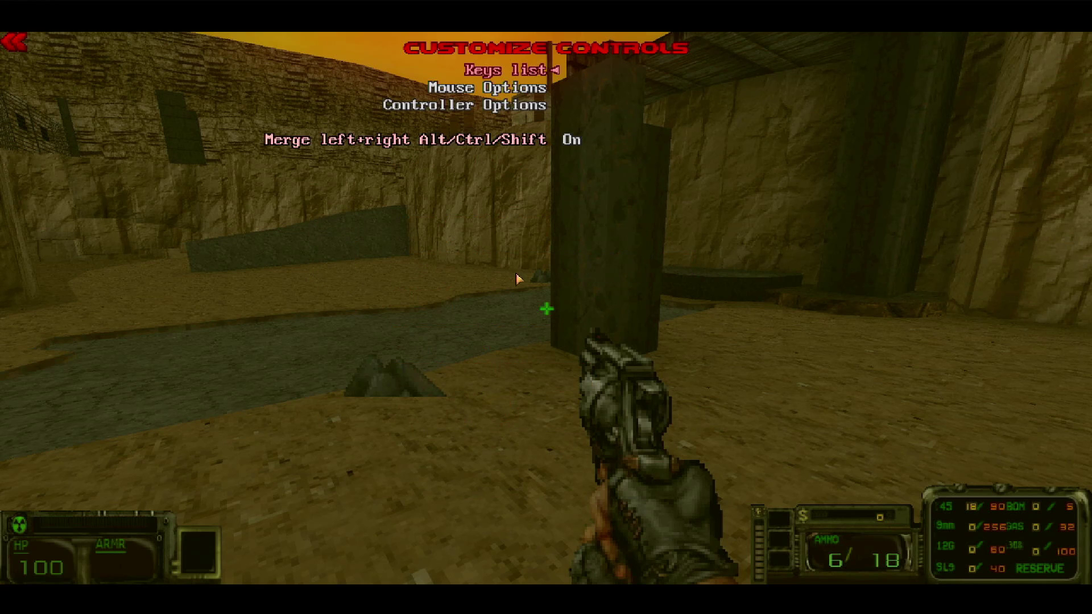
click(500, 109)
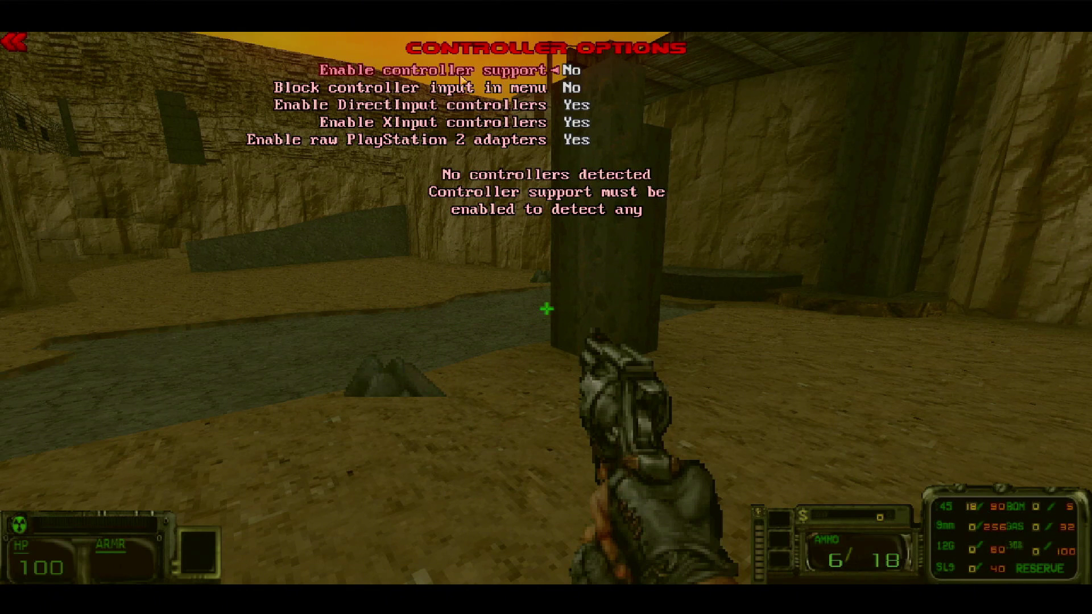
click(579, 74)
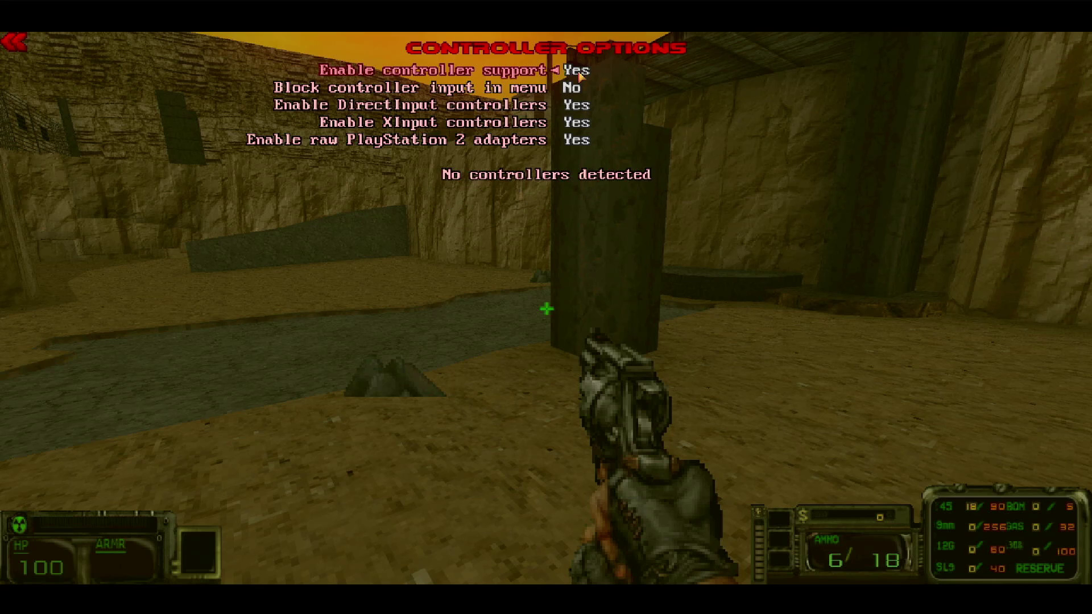
click(580, 76)
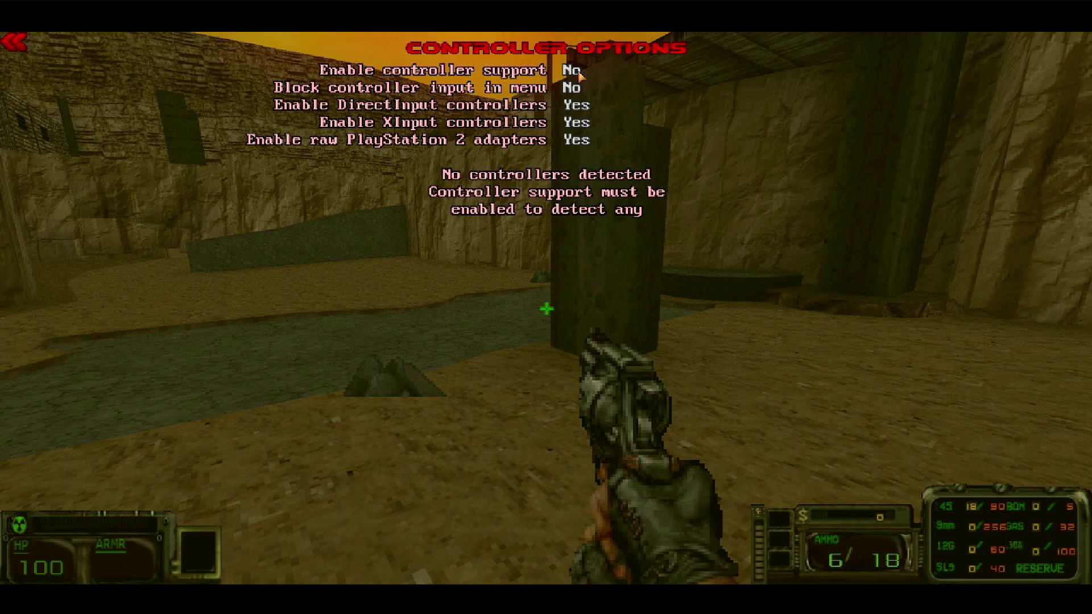
key(Escape)
key(Escape)
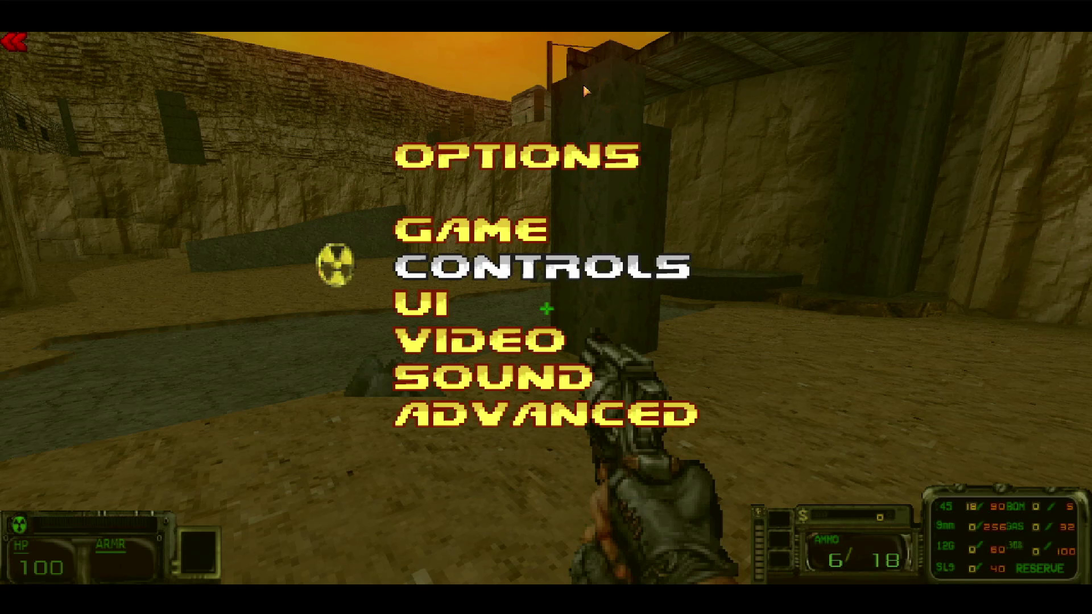
View the Video settings' resolution presets list, then leave it.
click(494, 342)
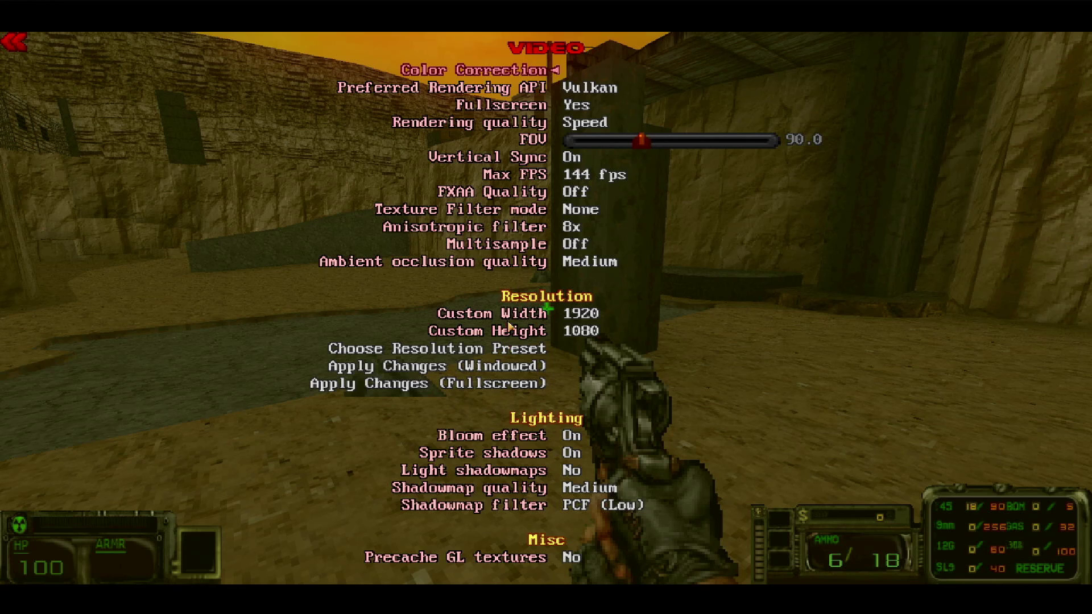
click(510, 351)
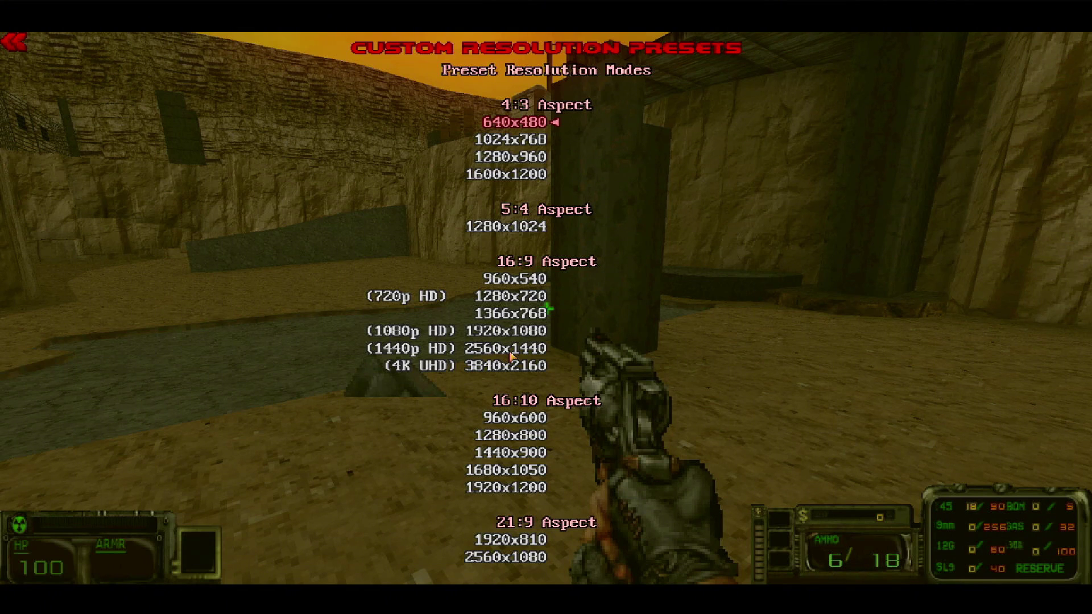
key(Escape)
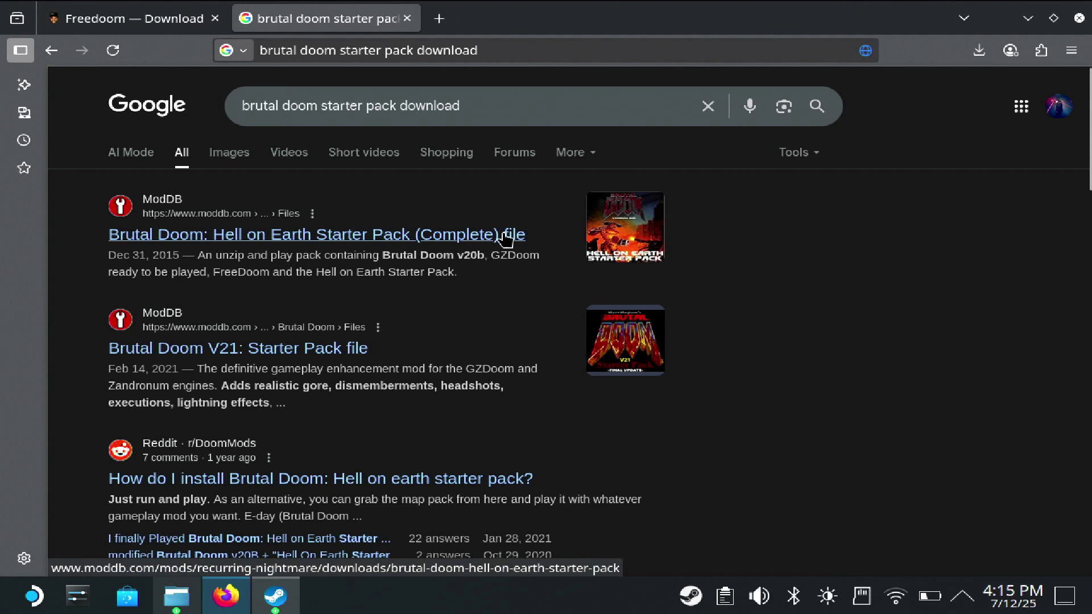
Download Brutal_Doom_20b_Hell_on_Earth_Starter_Pack.zip from ModDB and check its progress.
click(400, 237)
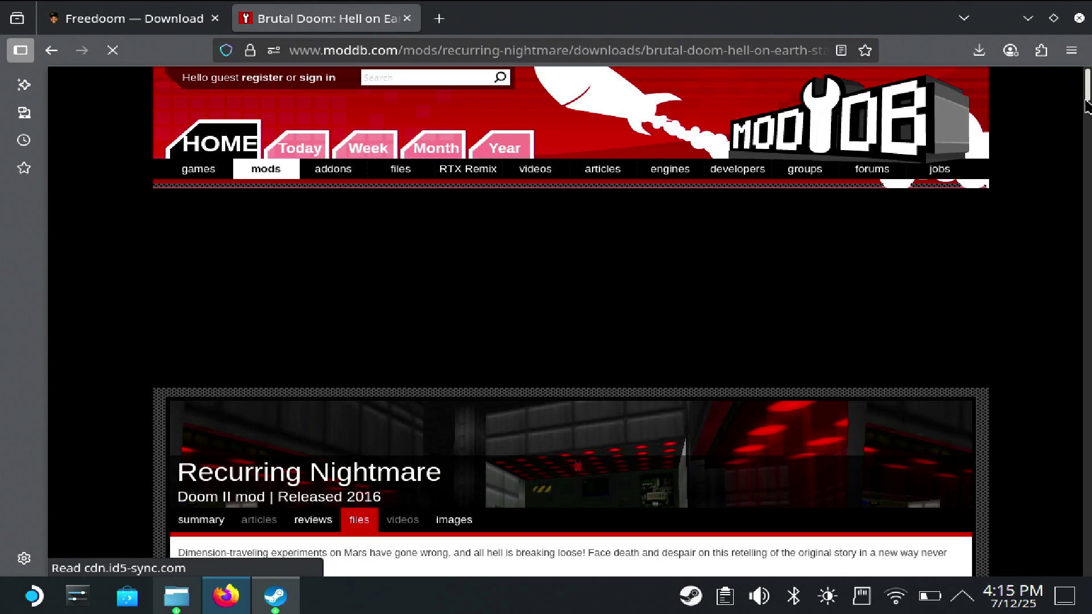
scroll(1087, 94, down, 8)
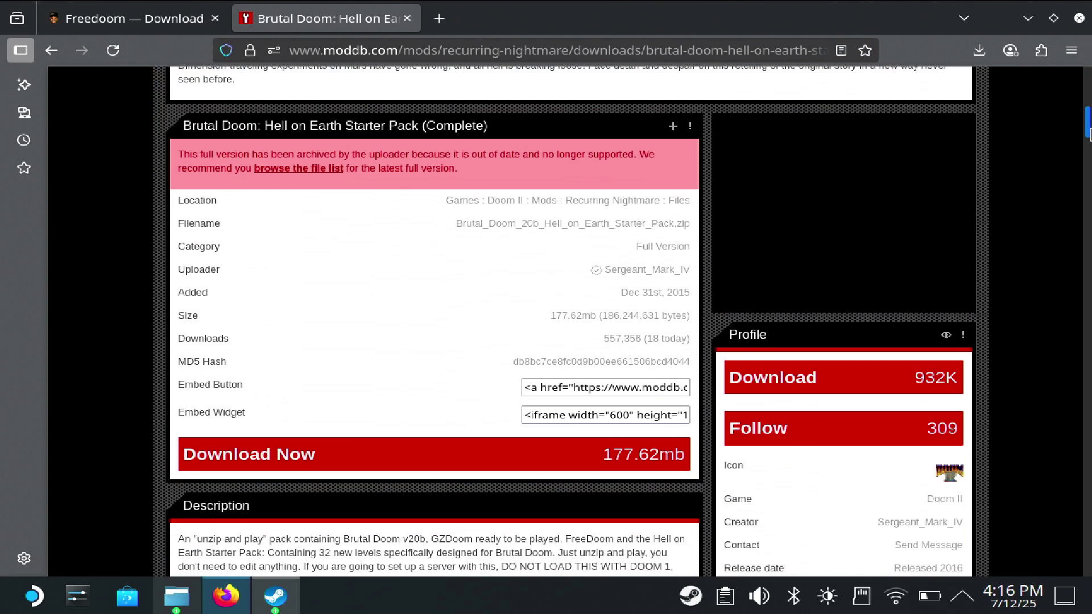
click(545, 462)
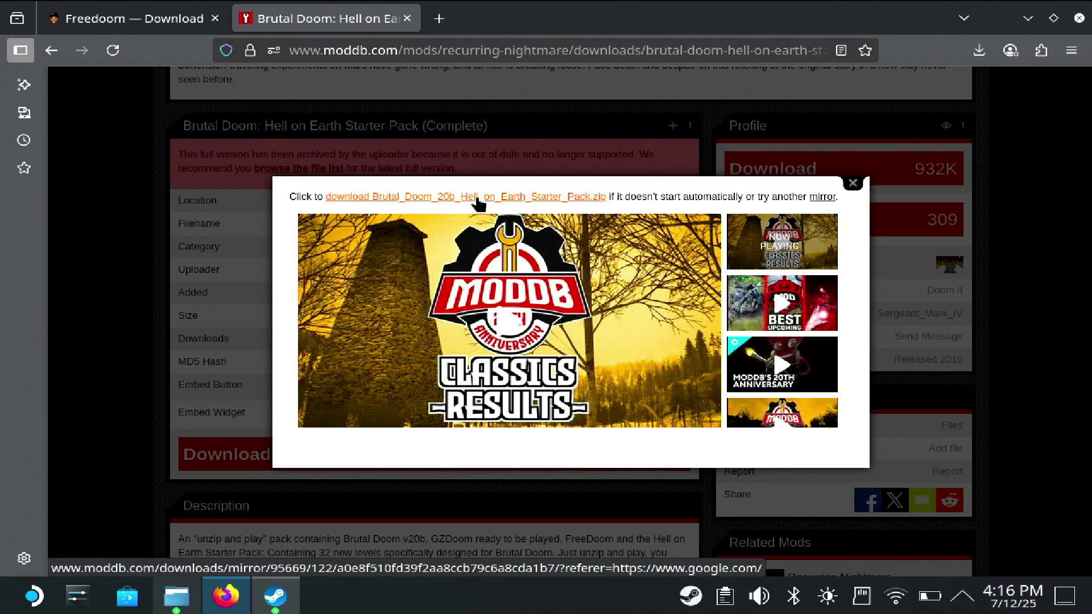
click(852, 182)
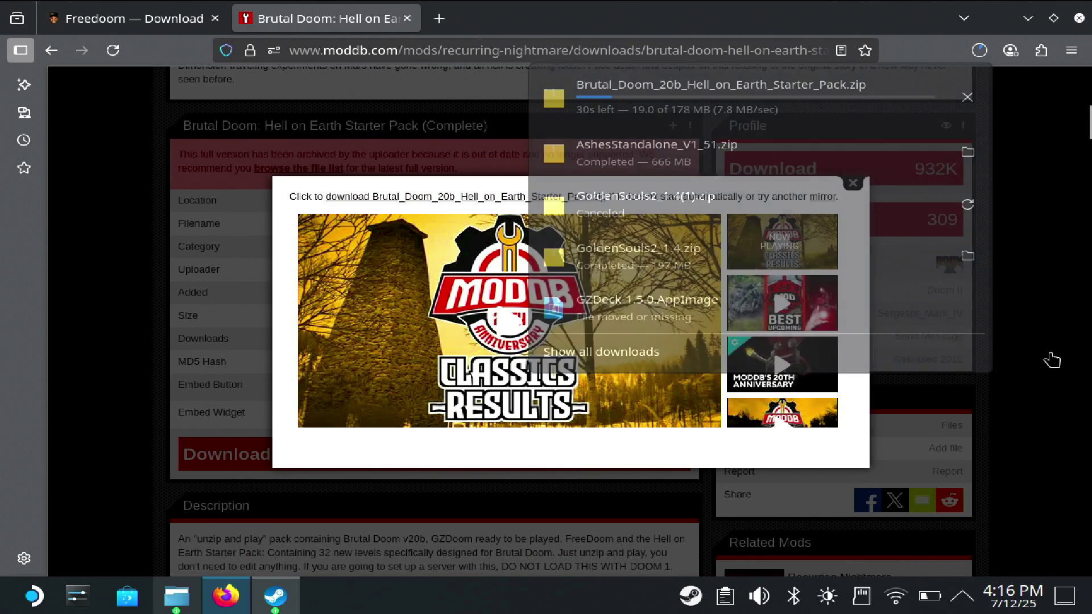
click(979, 50)
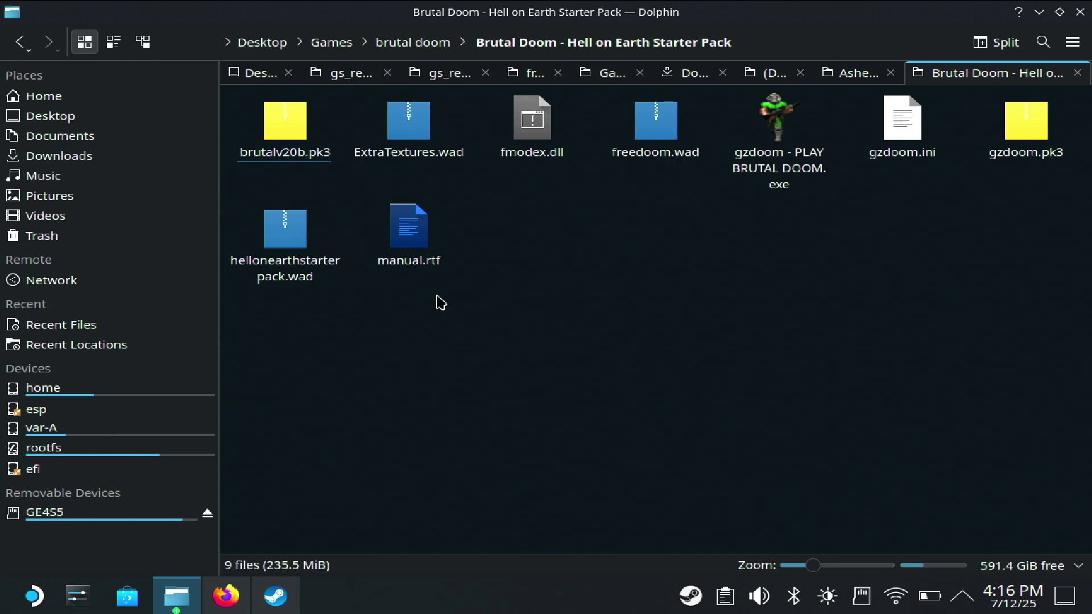
Add gzdoom - PLAY BRUTAL DOOM.exe to Steam from its Dolphin context menu.
right_click(790, 166)
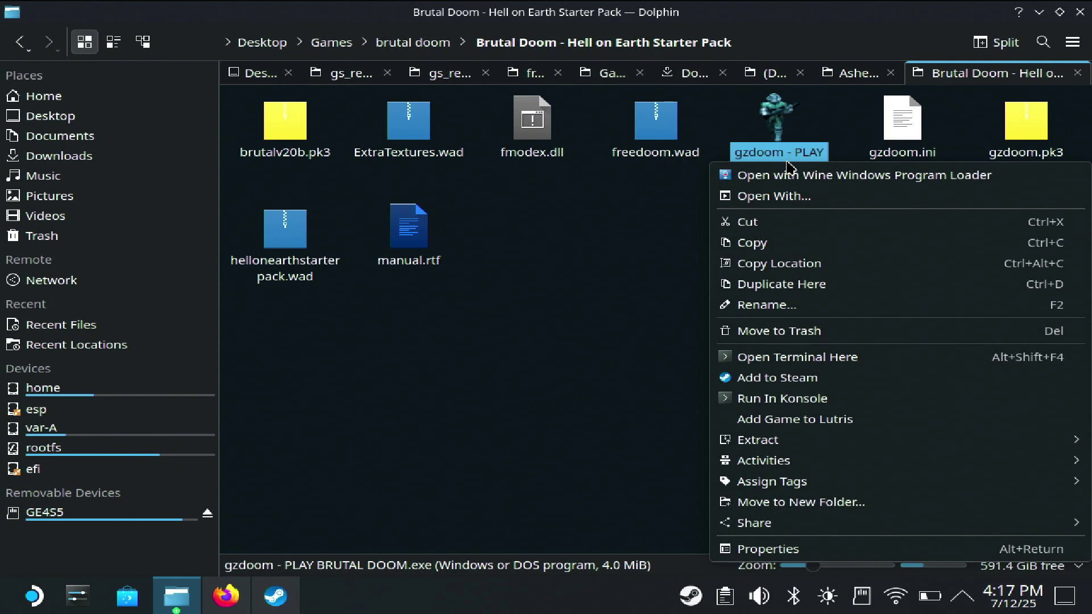
click(763, 378)
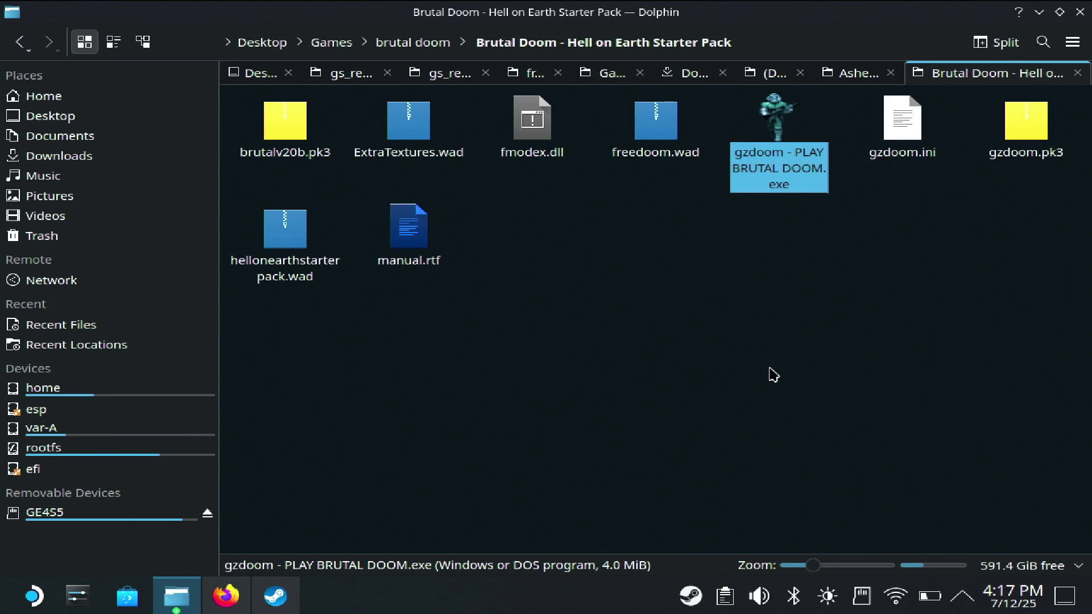
Force Steam Linux Runtime 3.0 (sniper) for the Brutal Doom shortcut, then shoot at demons in-game.
click(276, 596)
click(978, 322)
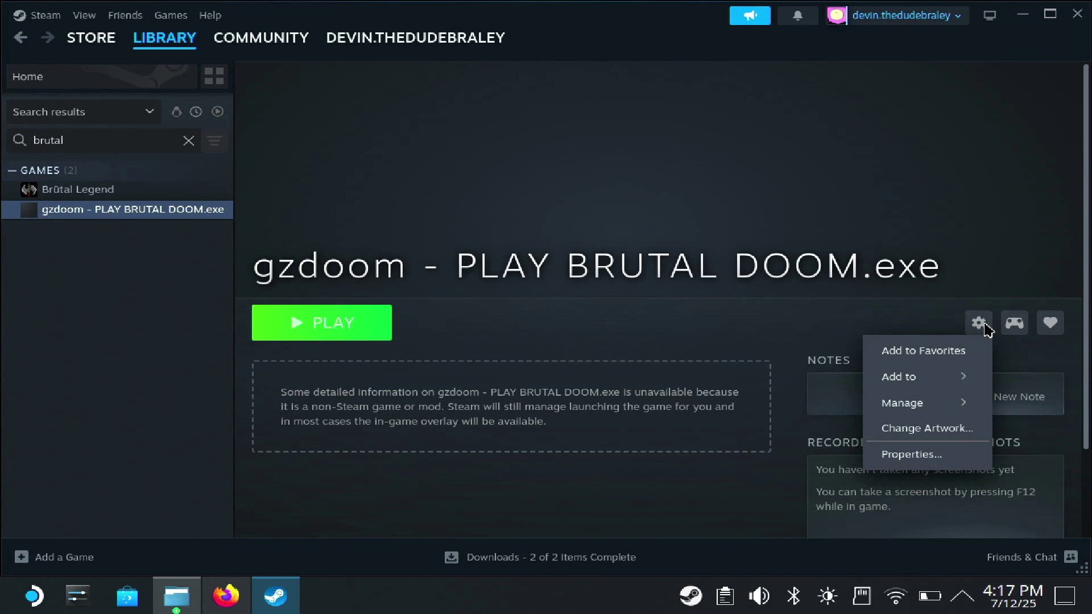
click(909, 453)
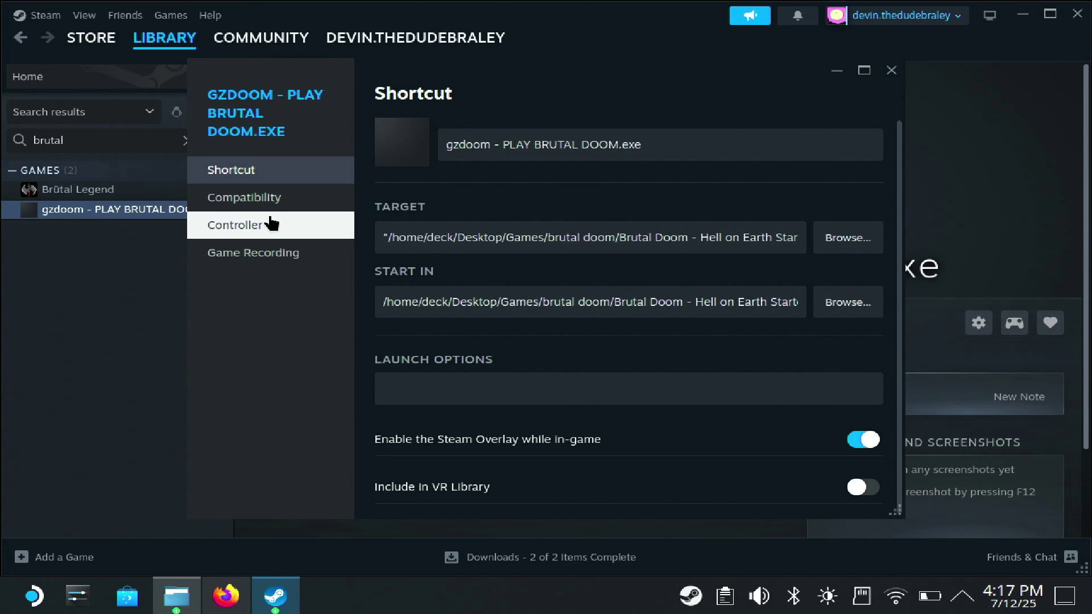
click(263, 198)
click(390, 132)
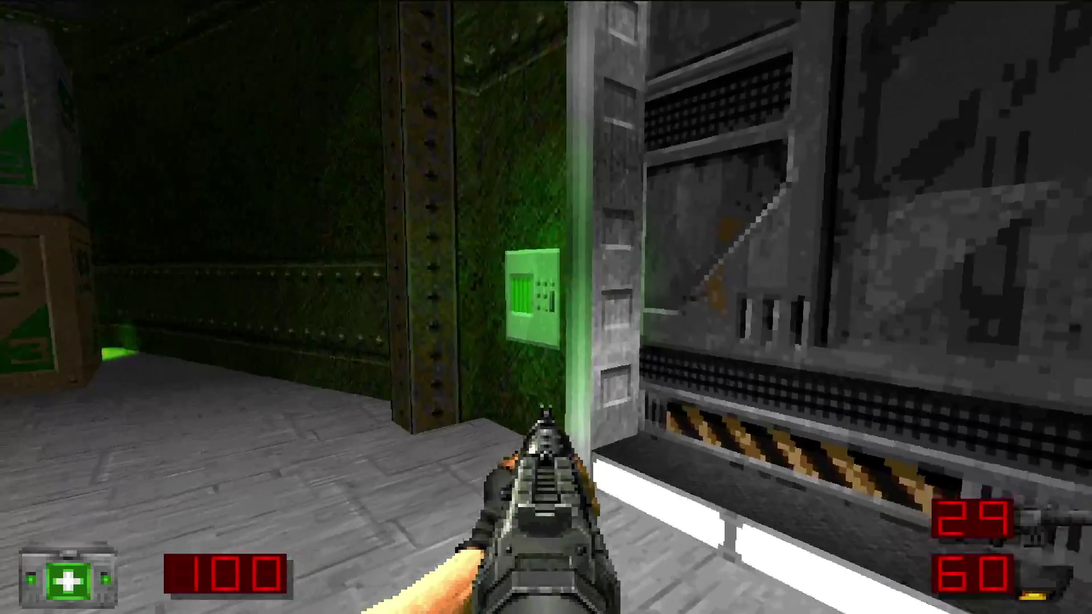
click(546, 307)
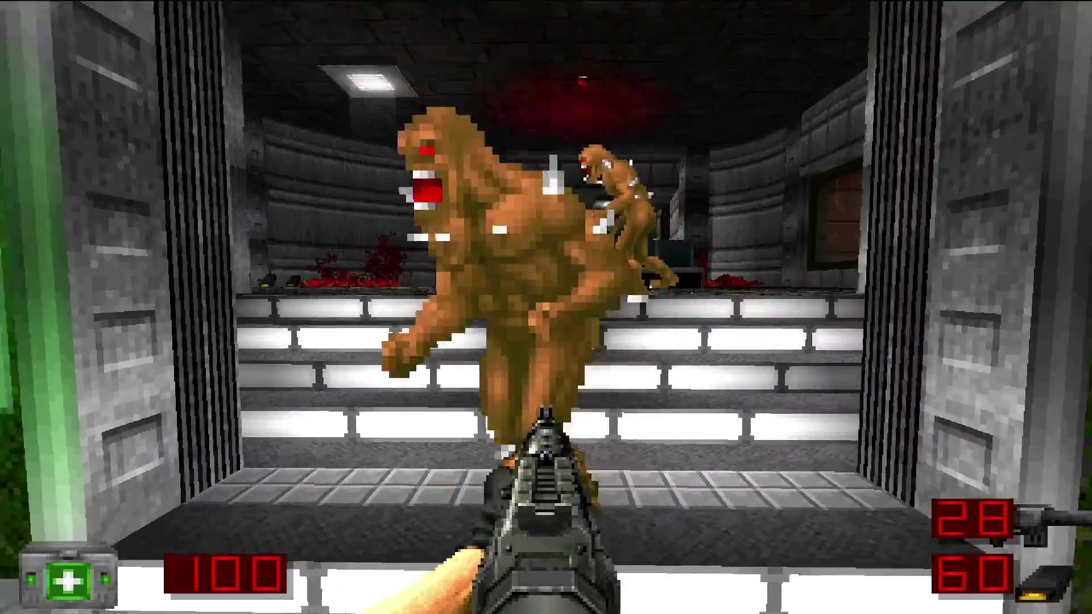
Gun down the demons at the doorway, backing away, reloading and moving left past it.
click(546, 307)
click(546, 307)
click(546, 307)
key(s)
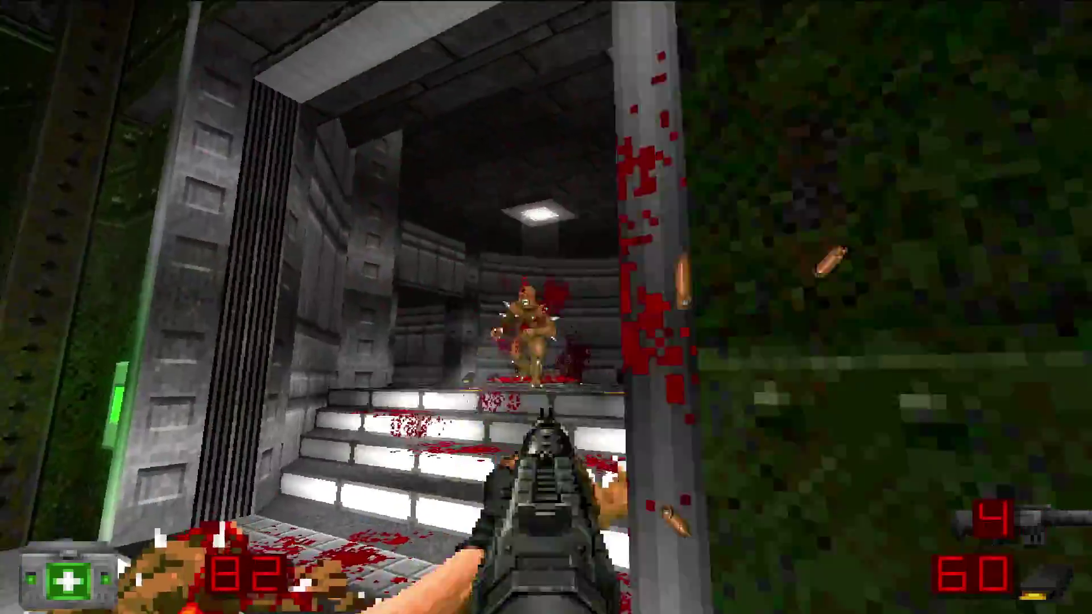
click(546, 307)
key(a)
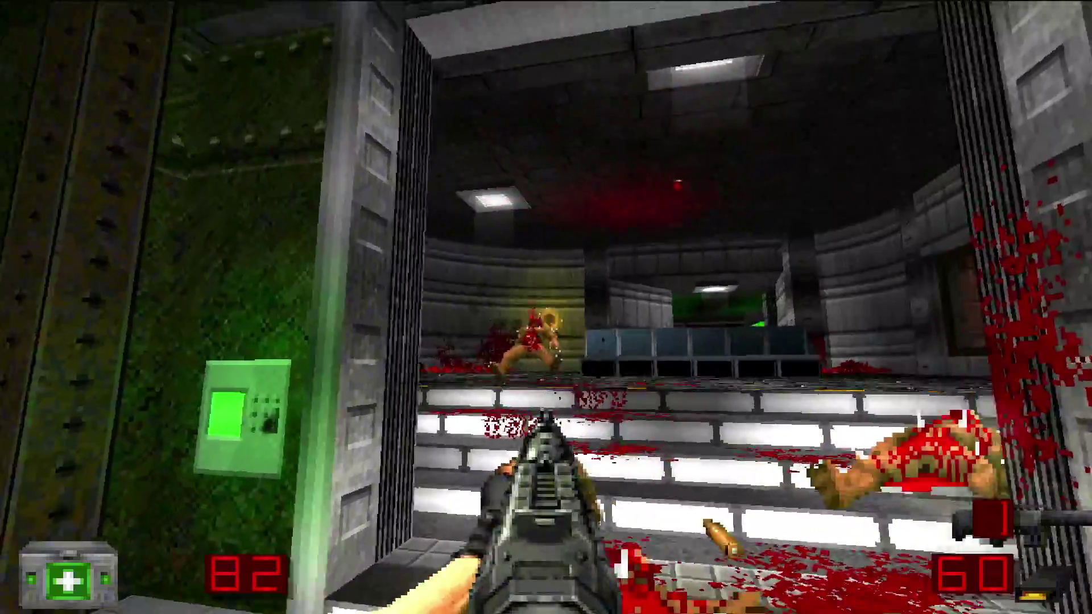
key(r)
Push through the round room into the locker room, shooting the enemies along the way.
key(w)
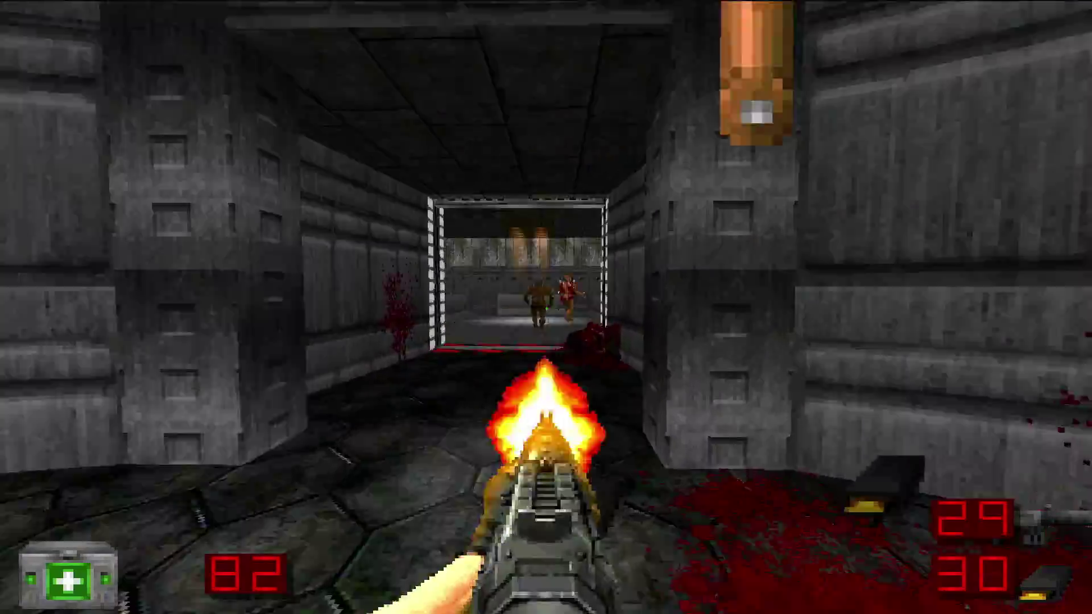
key(ctrl)
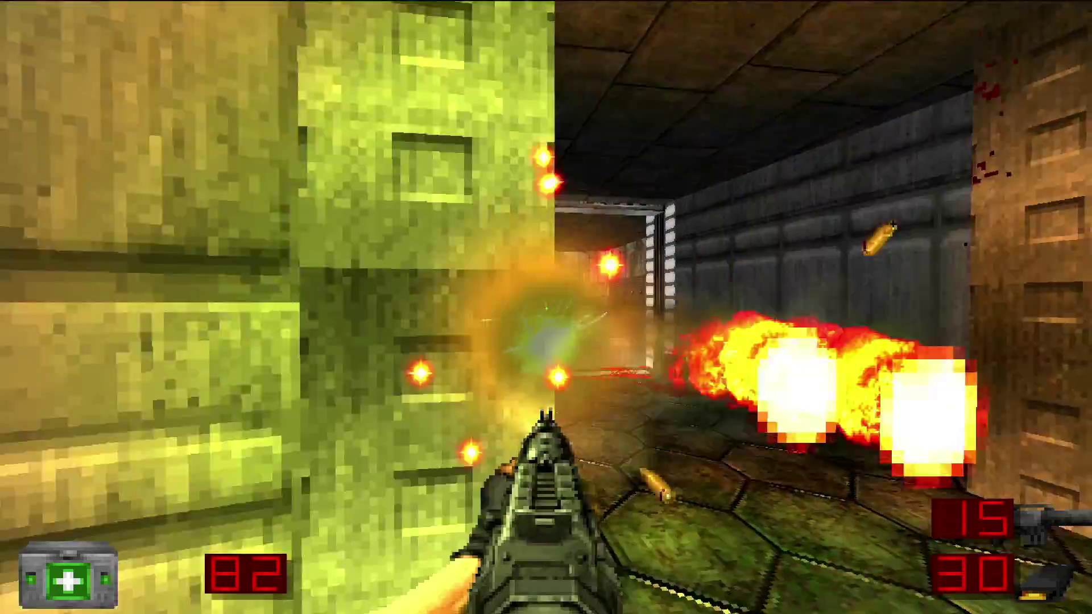
key(Up)
key(ctrl)
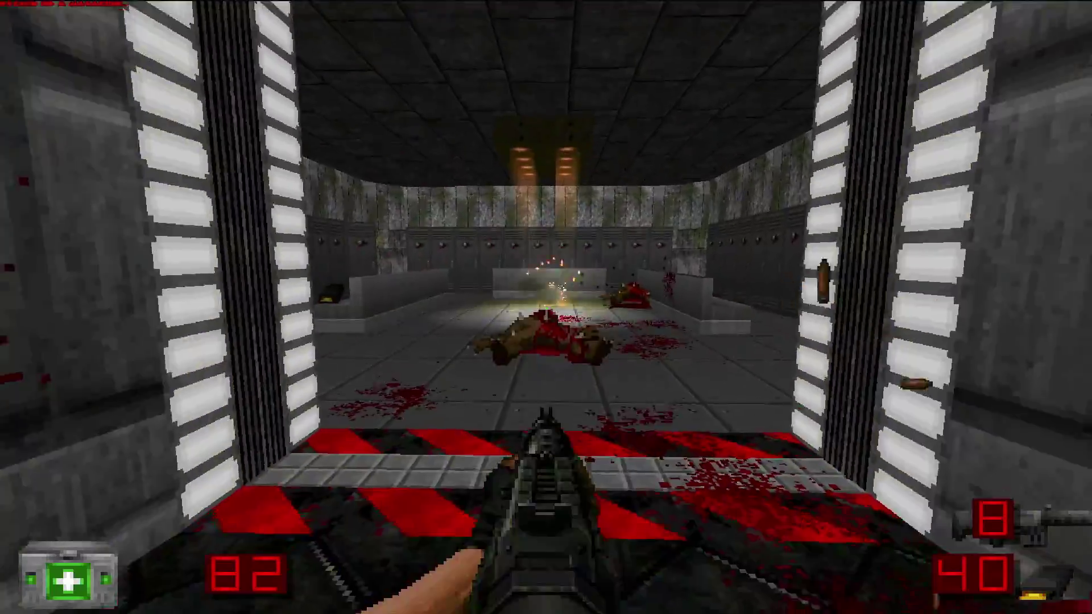
key(Left)
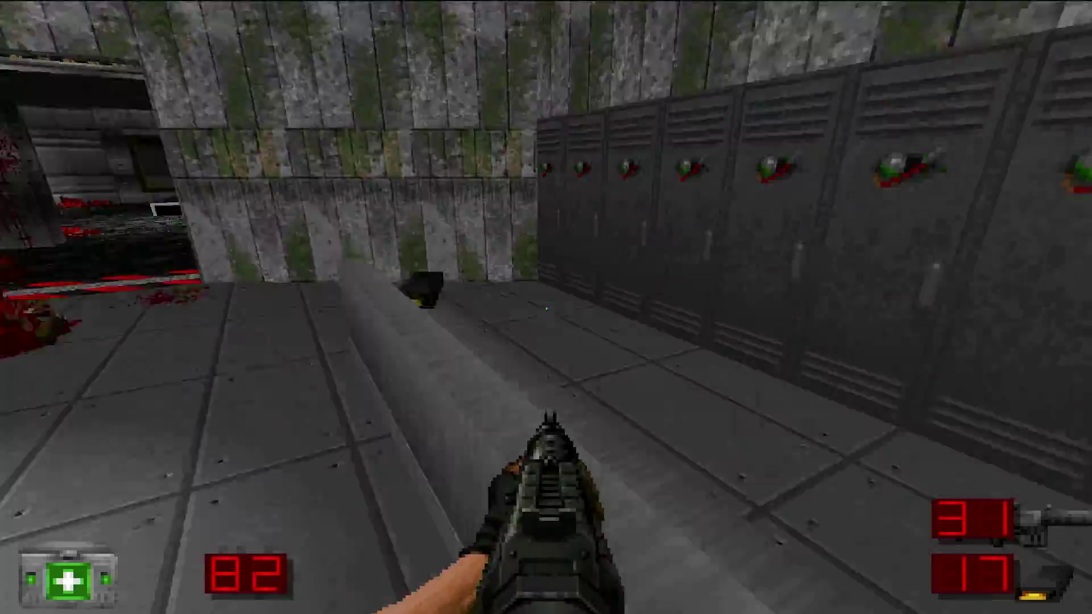